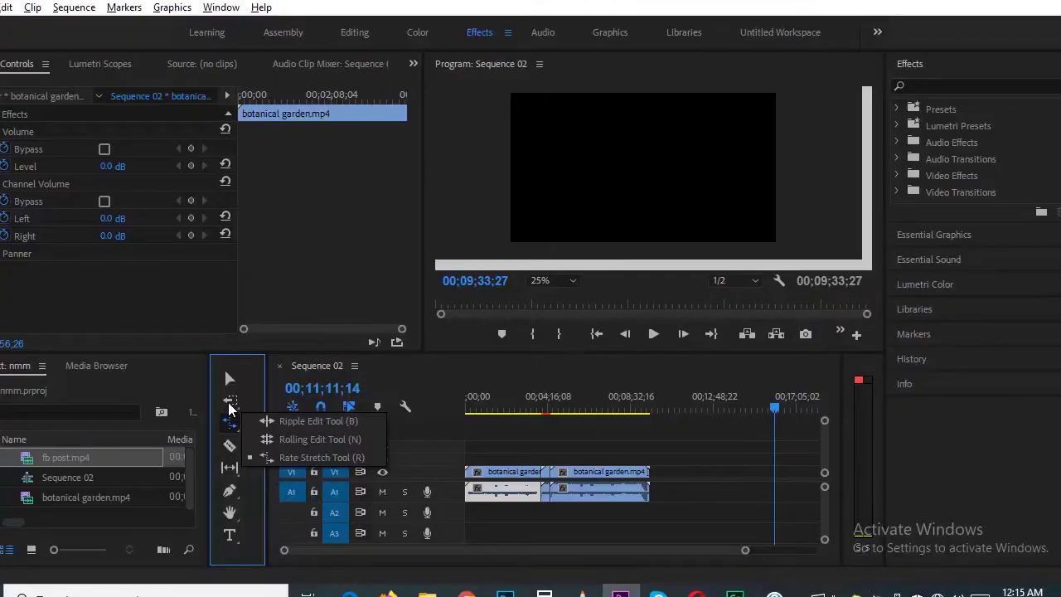
Step: With the Selection tool, drag the first clip's V1 and A1 right edges left to shorten it
{"action": "left_click", "coordinate": [229, 380]}
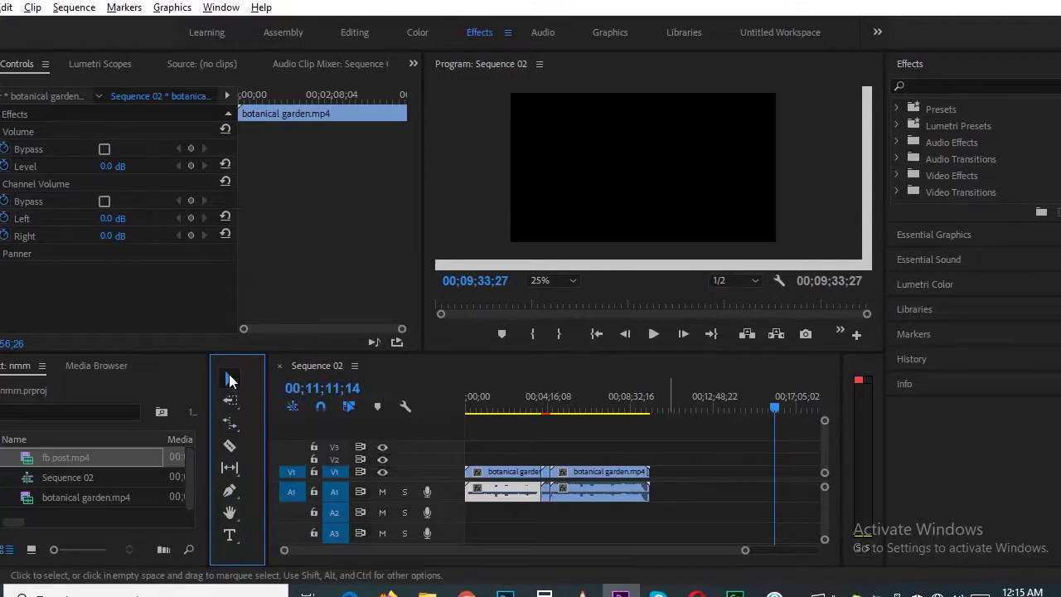
{"action": "left_click", "coordinate": [540, 471]}
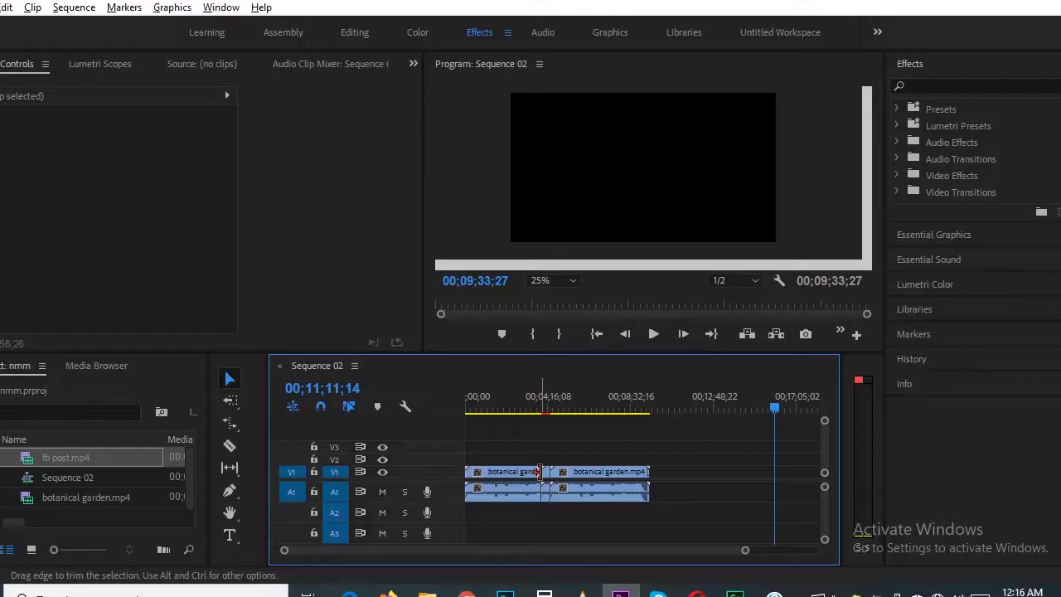
{"action": "left_click_drag", "start_coordinate": [539, 471], "coordinate": [530, 475]}
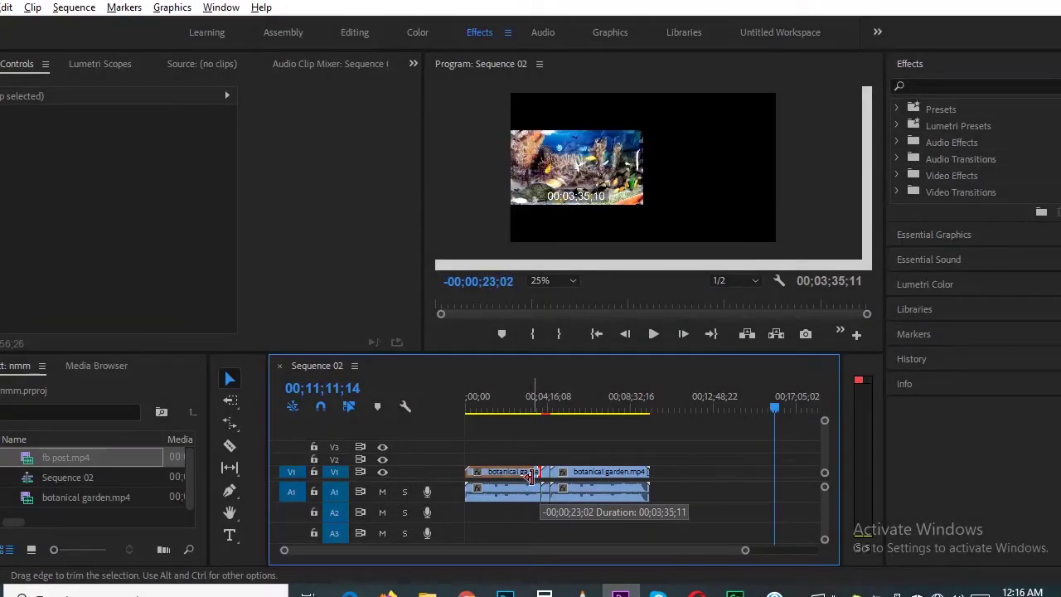
{"action": "left_click_drag", "start_coordinate": [530, 476], "coordinate": [523, 474]}
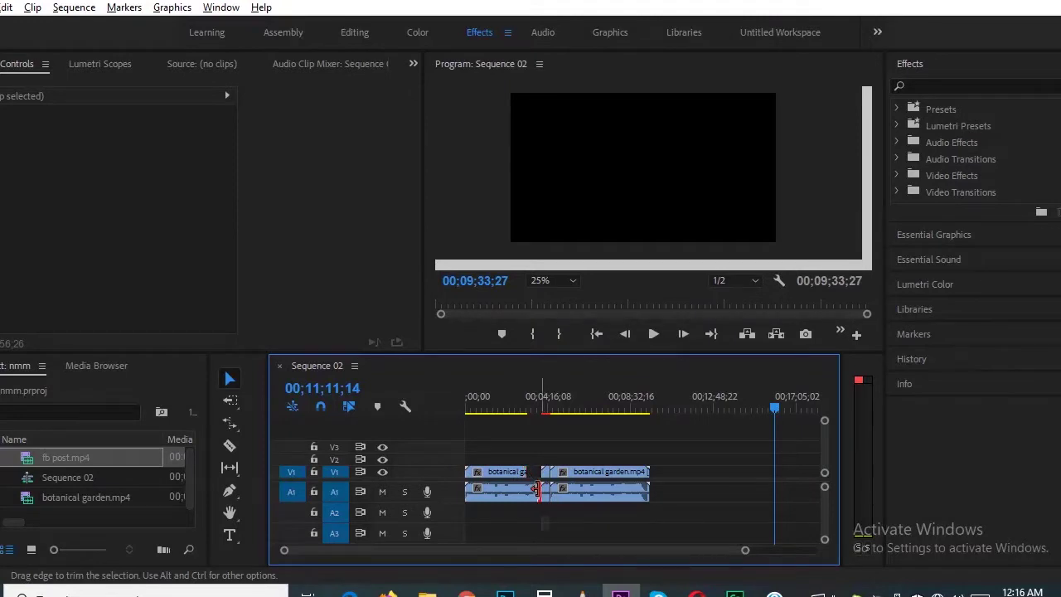
{"action": "left_click_drag", "start_coordinate": [539, 487], "coordinate": [526, 489]}
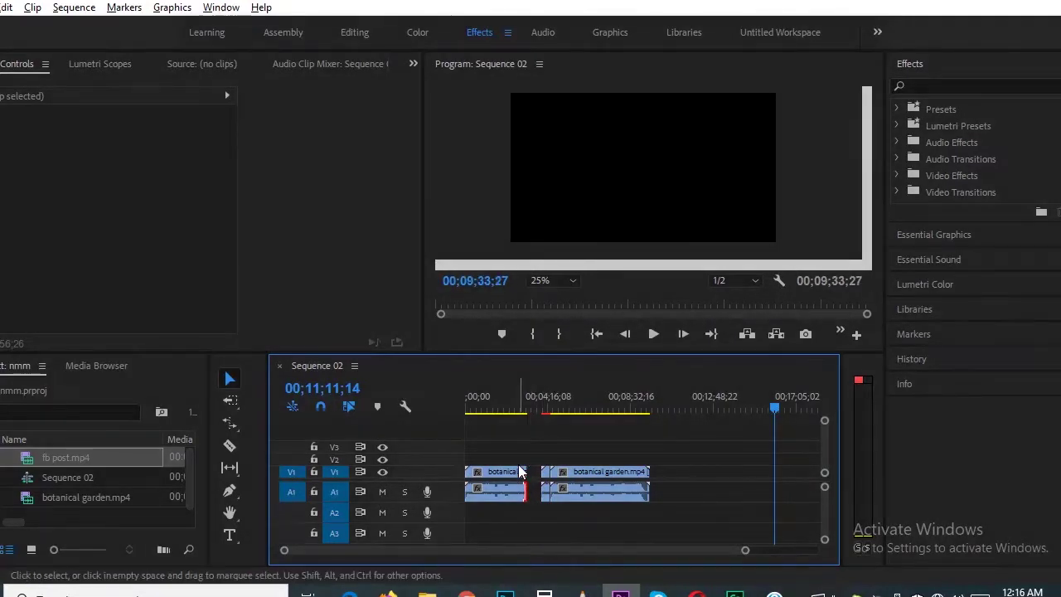
Step: Link the first clip's video and audio, then marquee-select the second clip pair to move it
{"action": "right_click", "coordinate": [509, 486]}
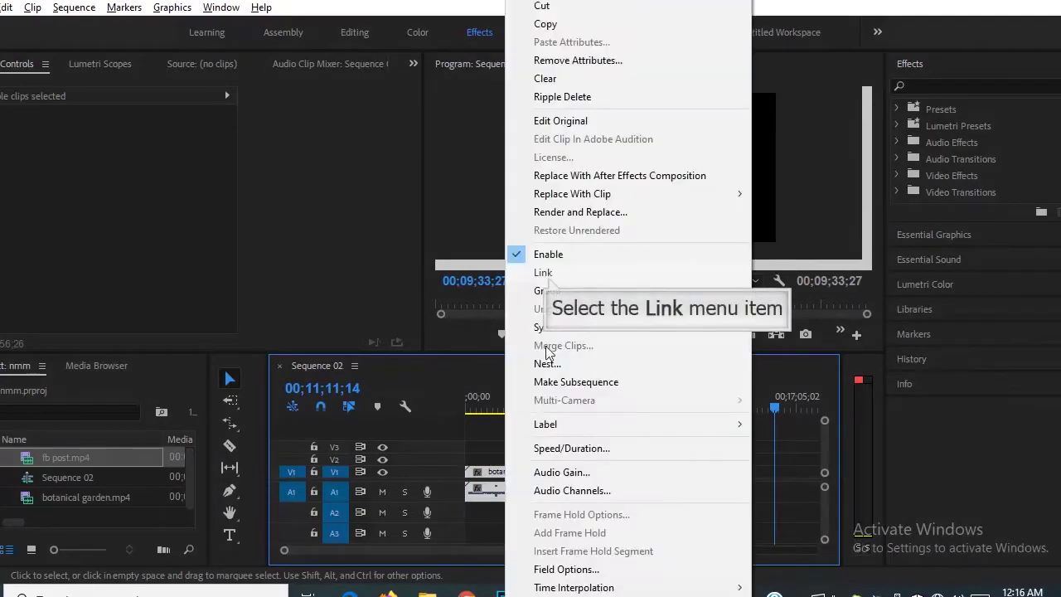
{"action": "left_click", "coordinate": [547, 276]}
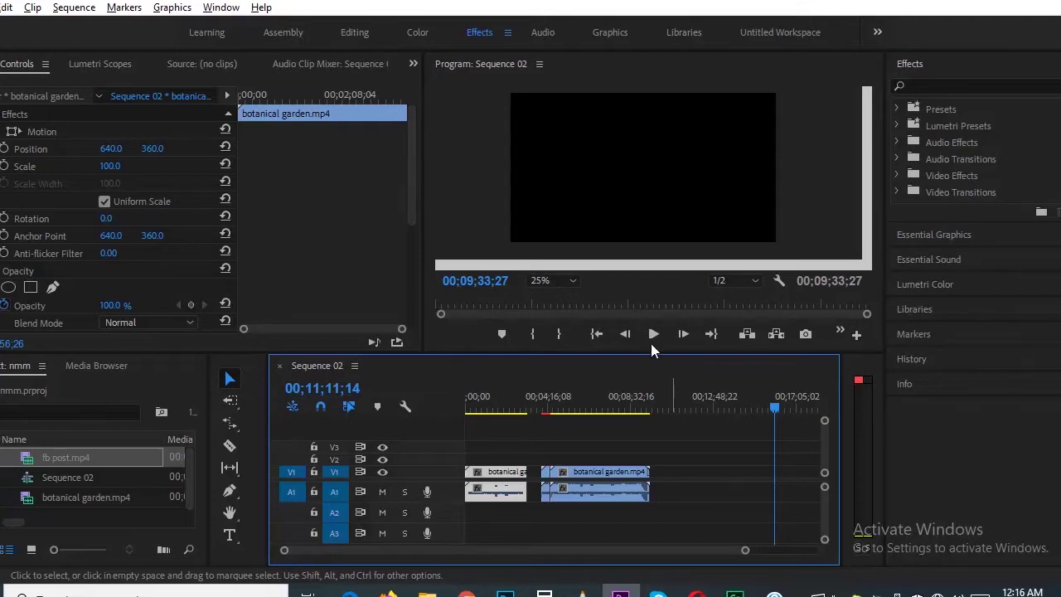
{"action": "left_click_drag", "start_coordinate": [671, 465], "coordinate": [544, 498]}
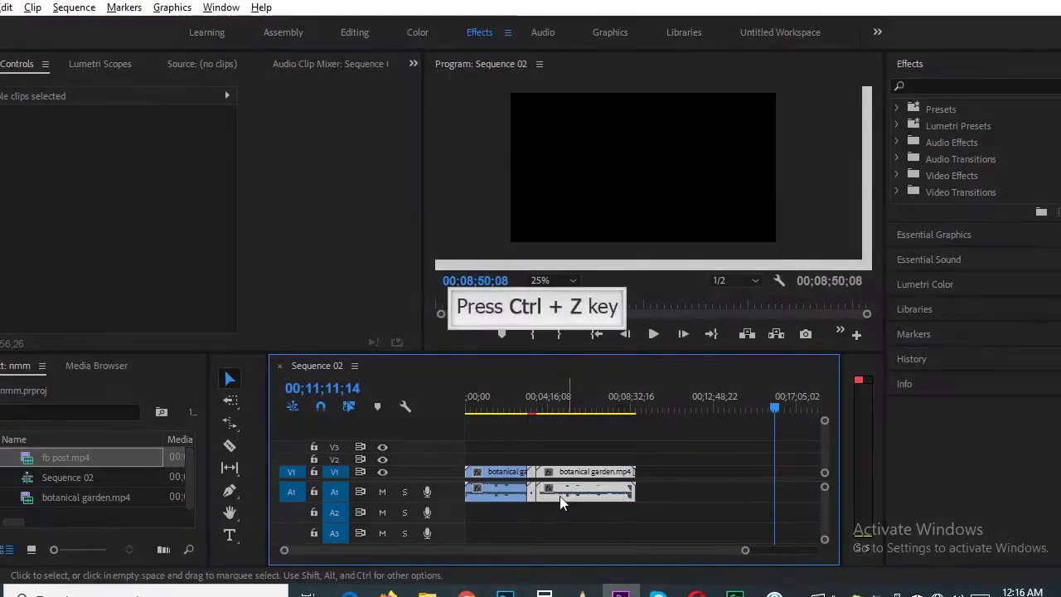
Step: Undo the clip move and delete the gap so both clips sit back to back
{"action": "key", "text": "ctrl+z"}
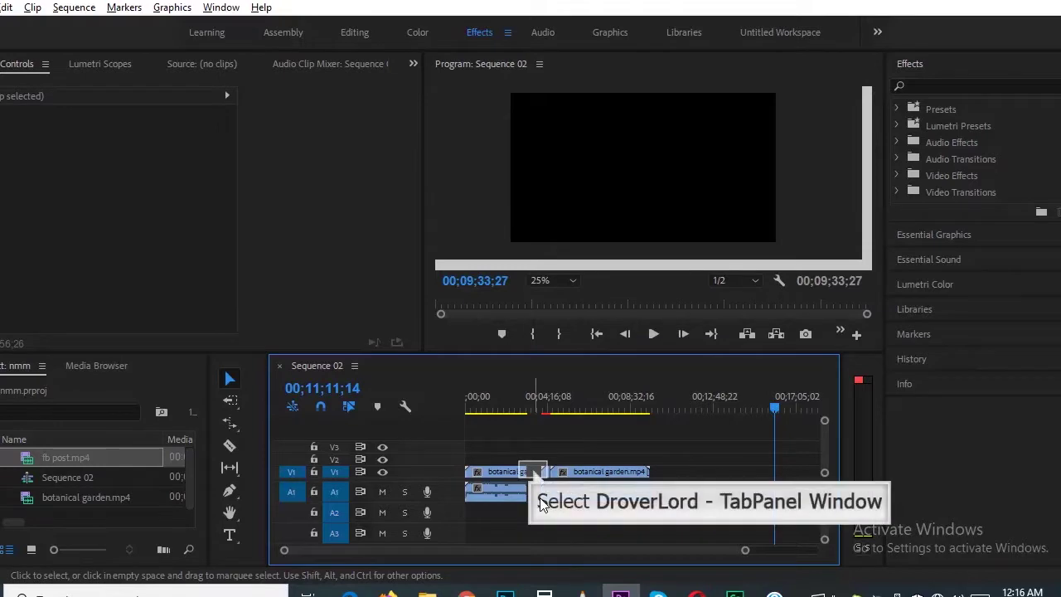
{"action": "key", "text": "Delete"}
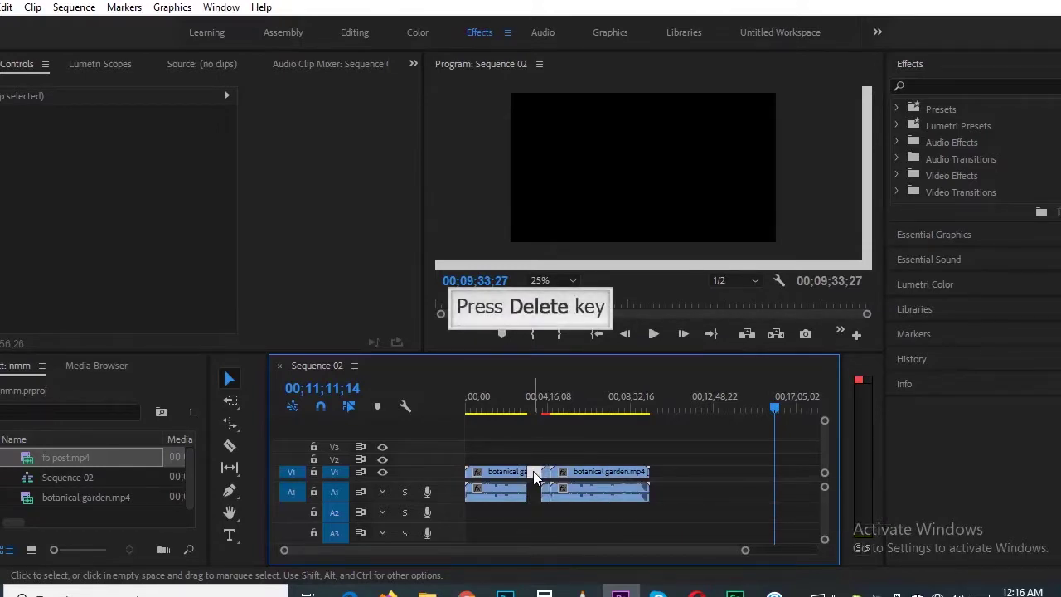
{"action": "key", "text": "Delete"}
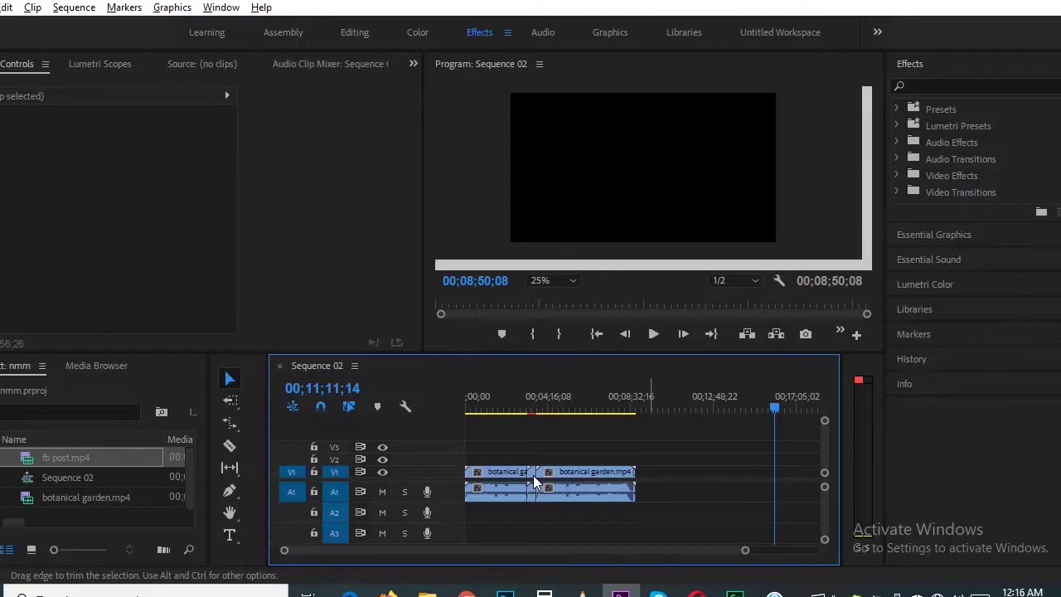
{"action": "left_click", "coordinate": [232, 424]}
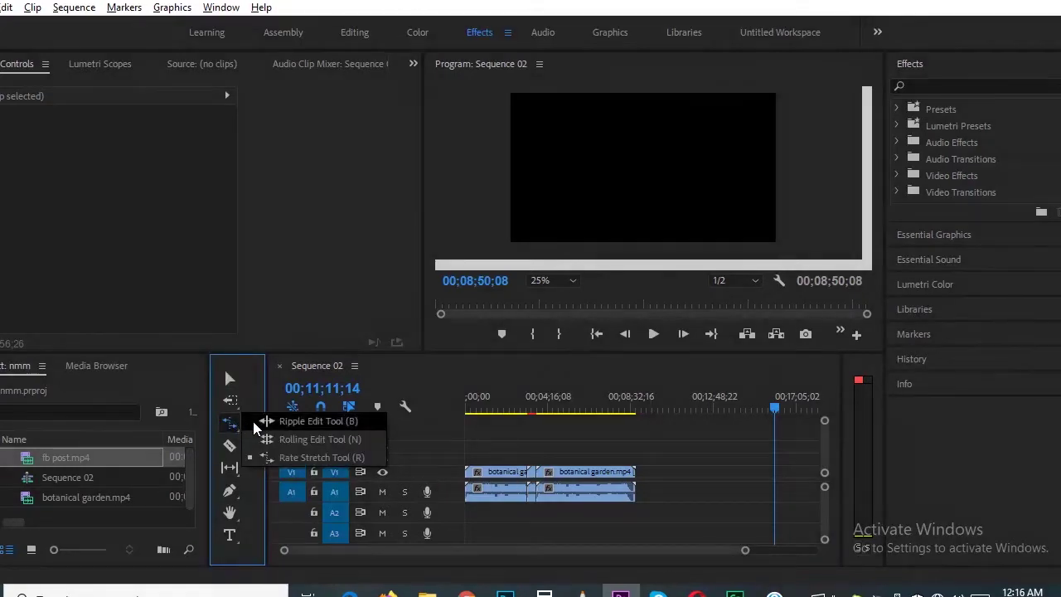
Step: Ripple-trim the edit point between the V1 clips left with the Ripple Edit Tool
{"action": "left_click", "coordinate": [272, 422]}
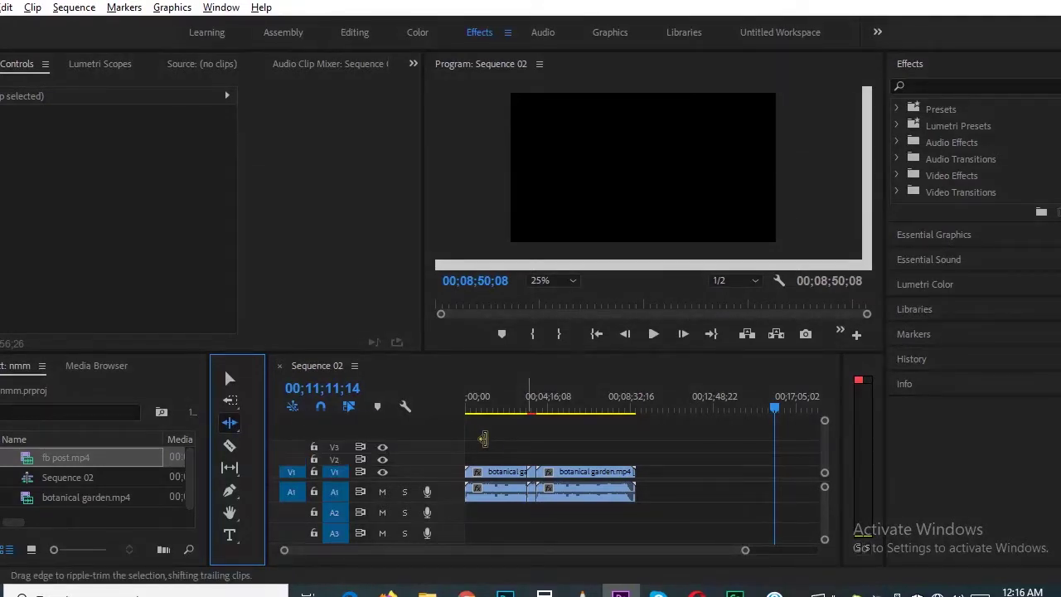
{"action": "left_click", "coordinate": [522, 471]}
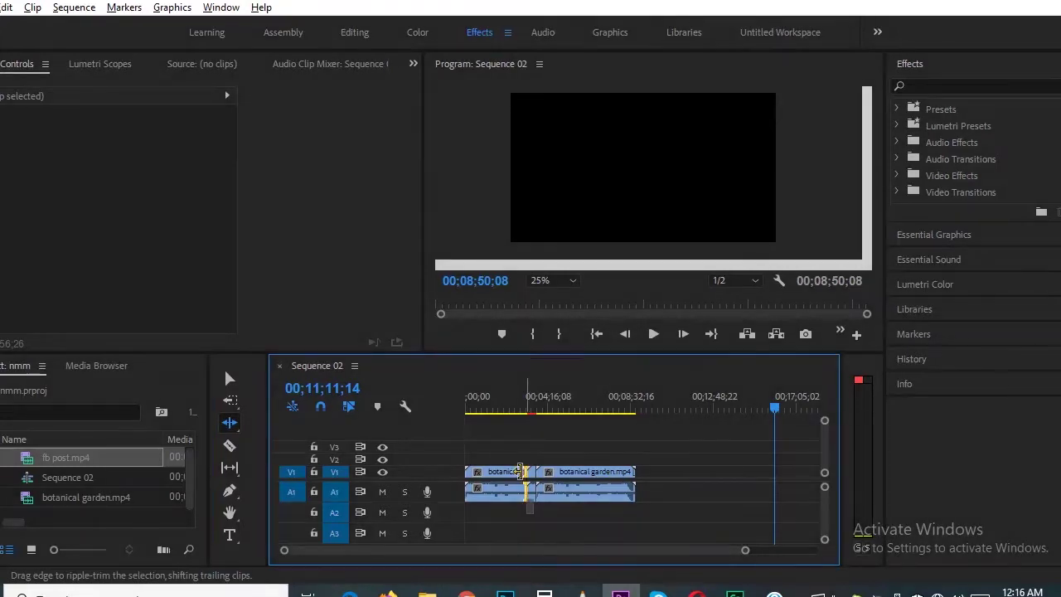
{"action": "left_click_drag", "start_coordinate": [520, 471], "coordinate": [518, 470]}
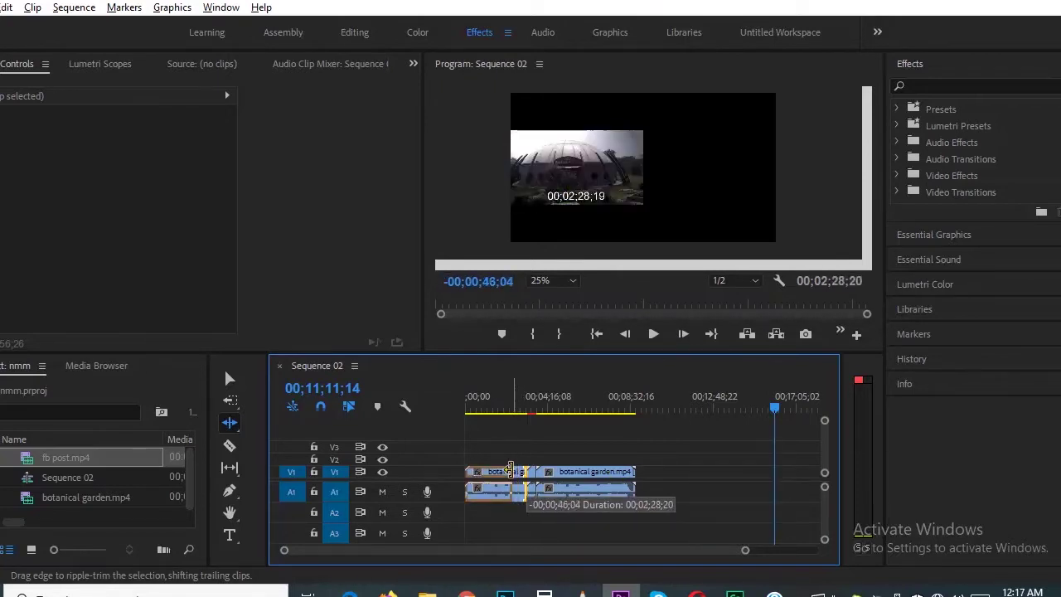
{"action": "left_click_drag", "start_coordinate": [518, 471], "coordinate": [510, 471]}
Step: Undo that trim, ripple-trim the first clip's end shorter again, and save the project
{"action": "left_click", "coordinate": [770, 408]}
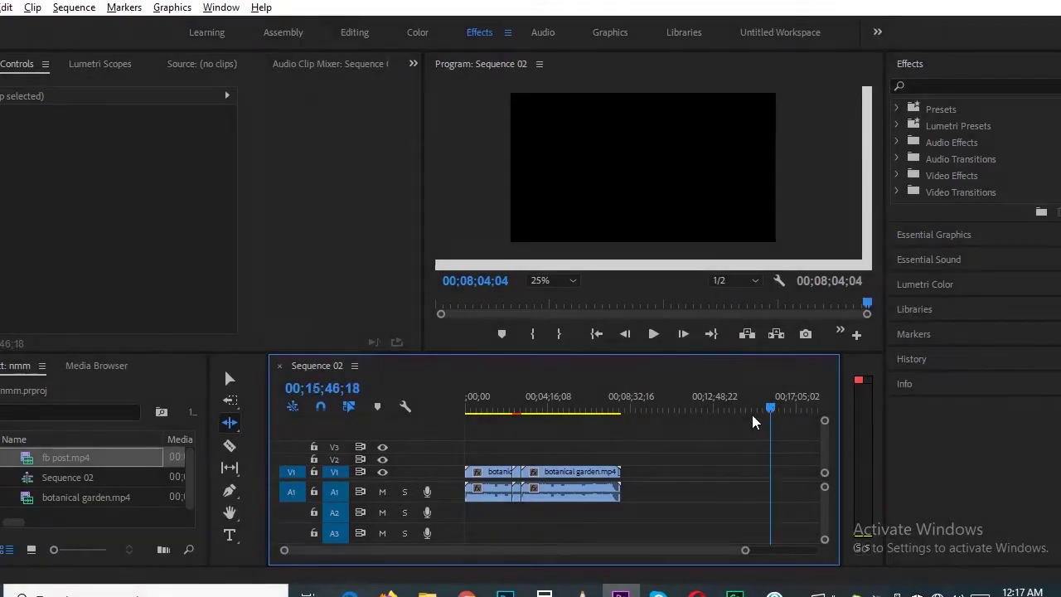
{"action": "left_click_drag", "start_coordinate": [670, 408], "coordinate": [634, 408]}
{"action": "key", "text": "ctrl+z"}
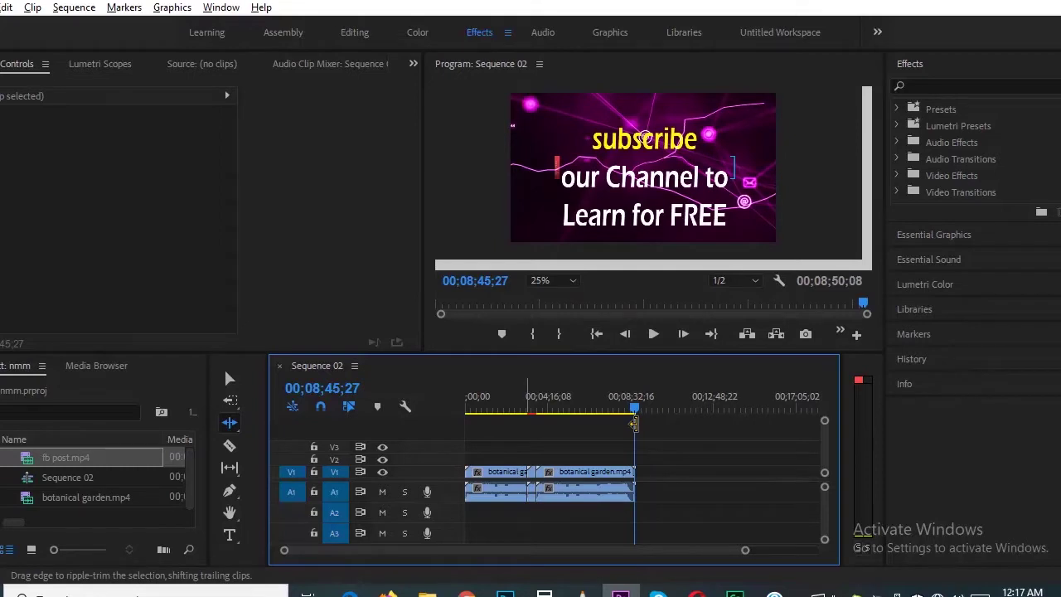
{"action": "left_click_drag", "start_coordinate": [522, 471], "coordinate": [515, 472]}
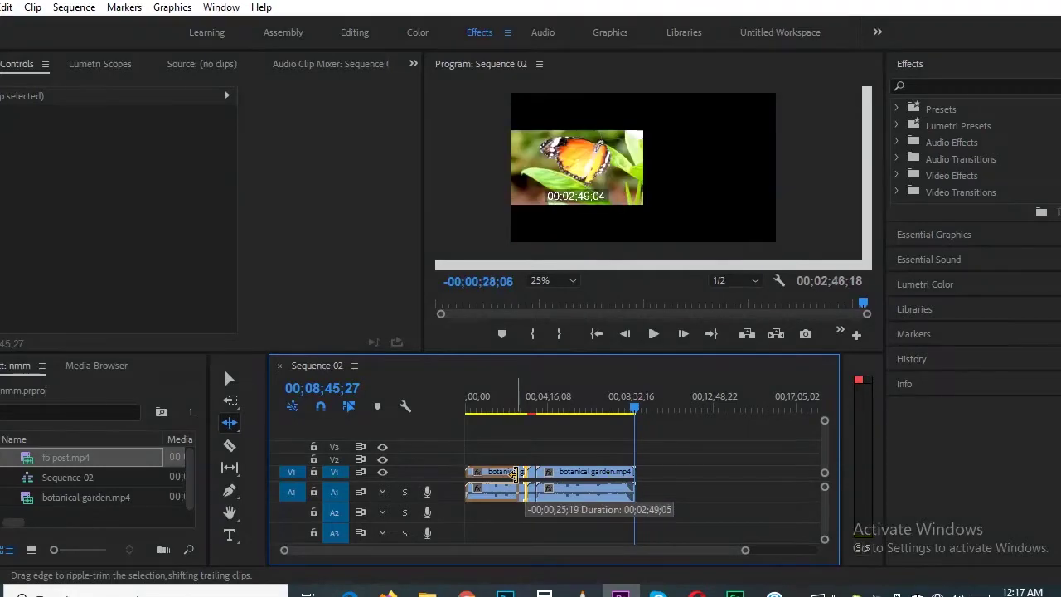
{"action": "left_click_drag", "start_coordinate": [515, 472], "coordinate": [502, 472]}
{"action": "key", "text": "ctrl+s"}
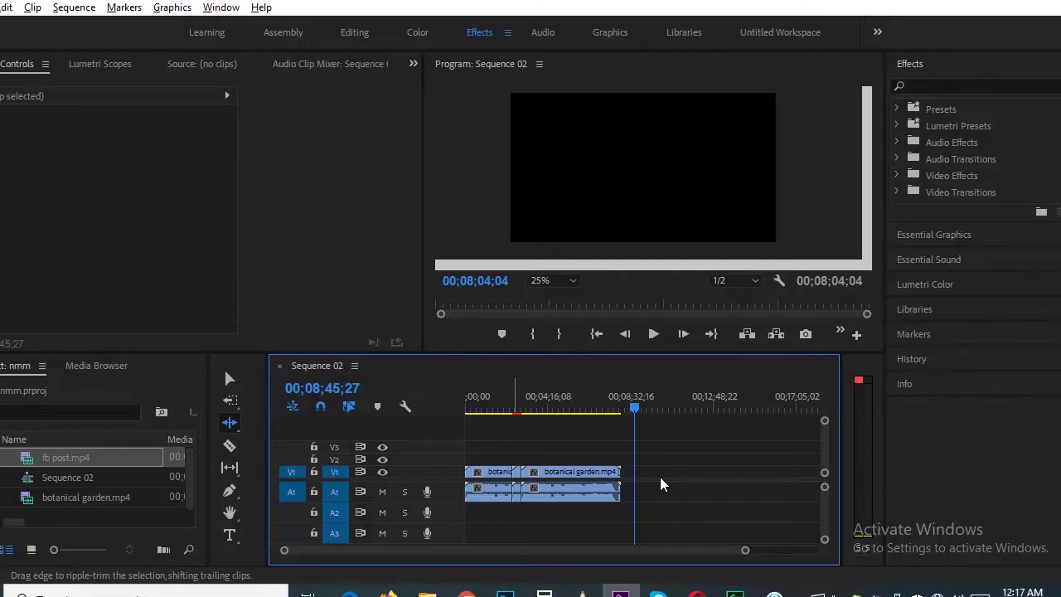
{"action": "left_click", "coordinate": [232, 424]}
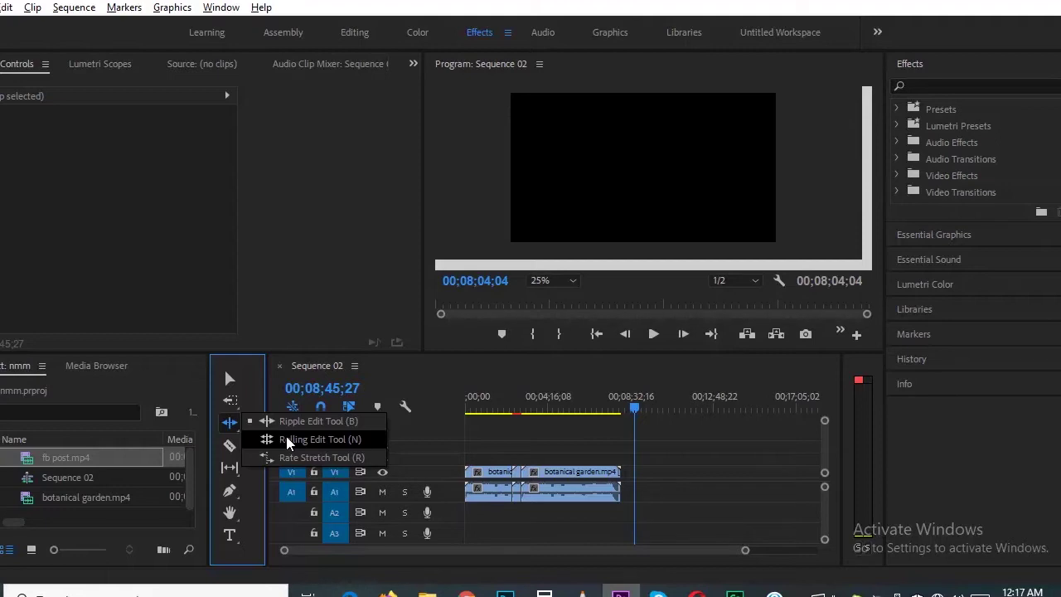
{"action": "left_click", "coordinate": [288, 443]}
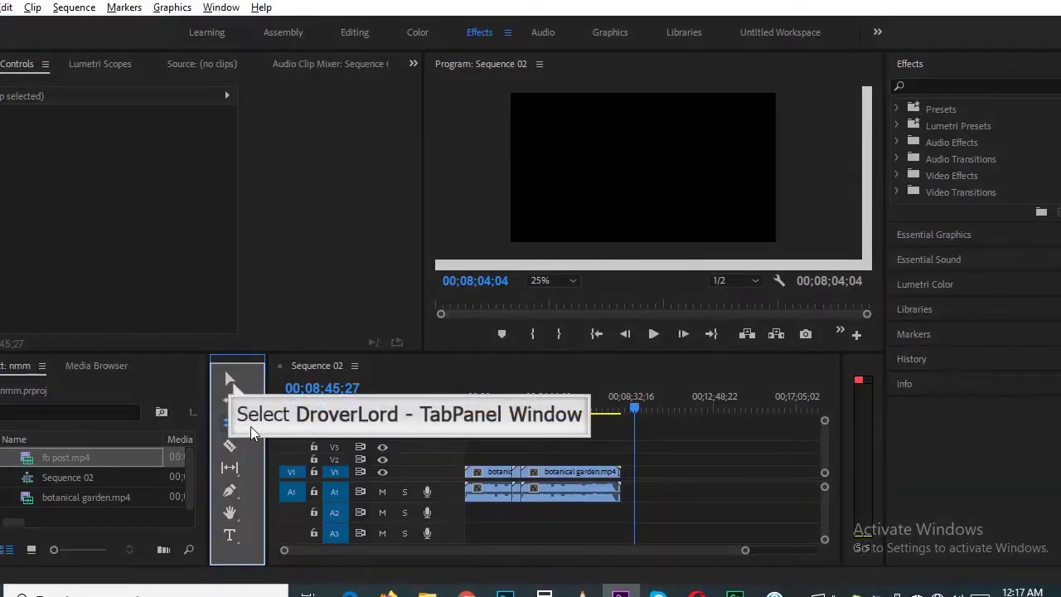
{"action": "left_click", "coordinate": [232, 382]}
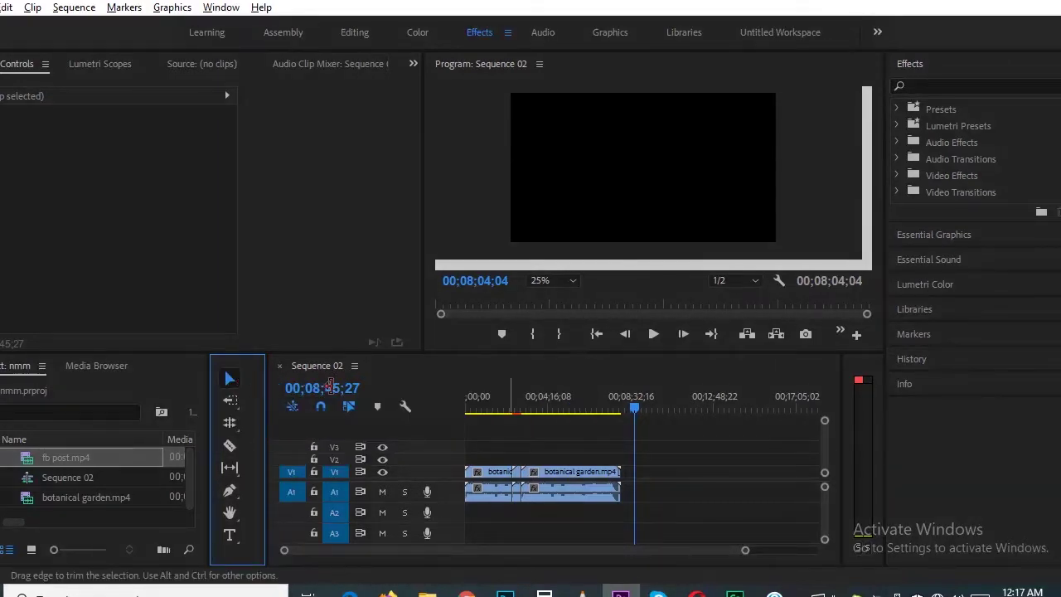
{"action": "left_click", "coordinate": [512, 488]}
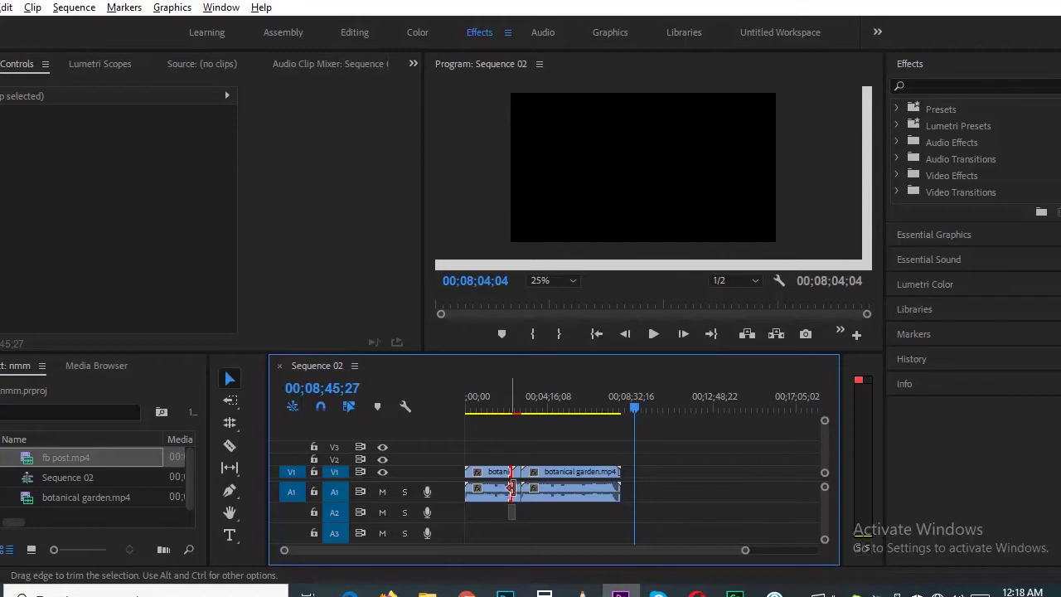
{"action": "left_click_drag", "start_coordinate": [512, 488], "coordinate": [547, 494]}
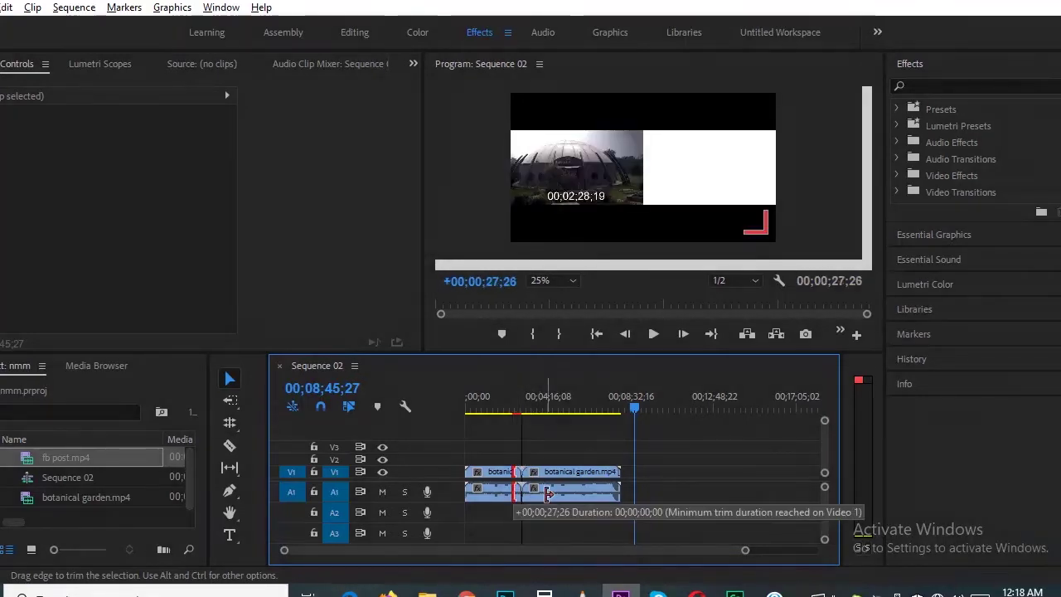
{"action": "mouse_move", "coordinate": [547, 494]}
{"action": "left_mouse_down"}
{"action": "mouse_move", "coordinate": [515, 489]}
{"action": "mouse_move", "coordinate": [525, 488]}
{"action": "left_mouse_up"}
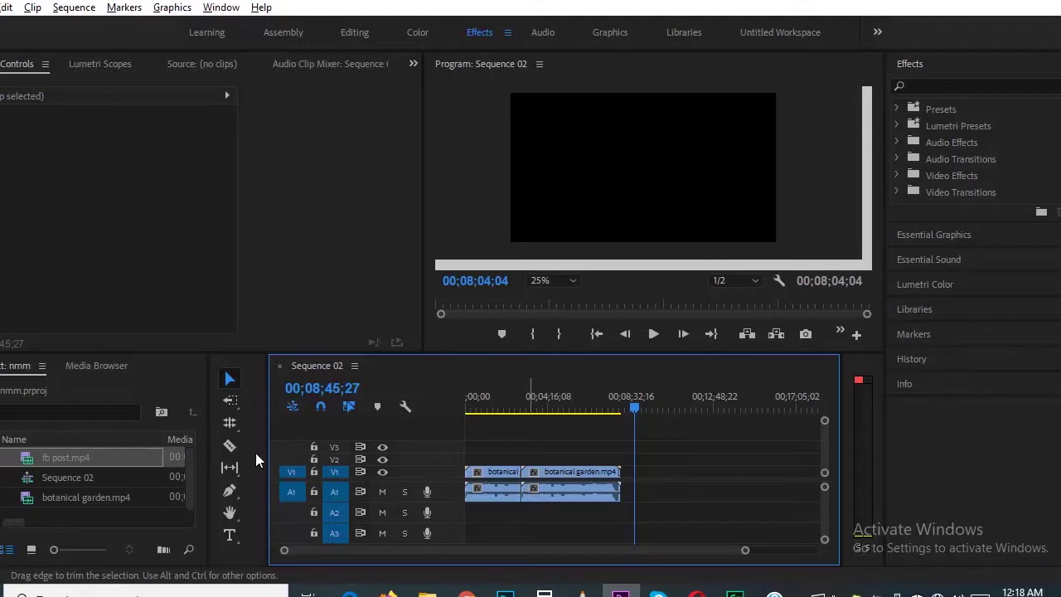
{"action": "left_click", "coordinate": [232, 425]}
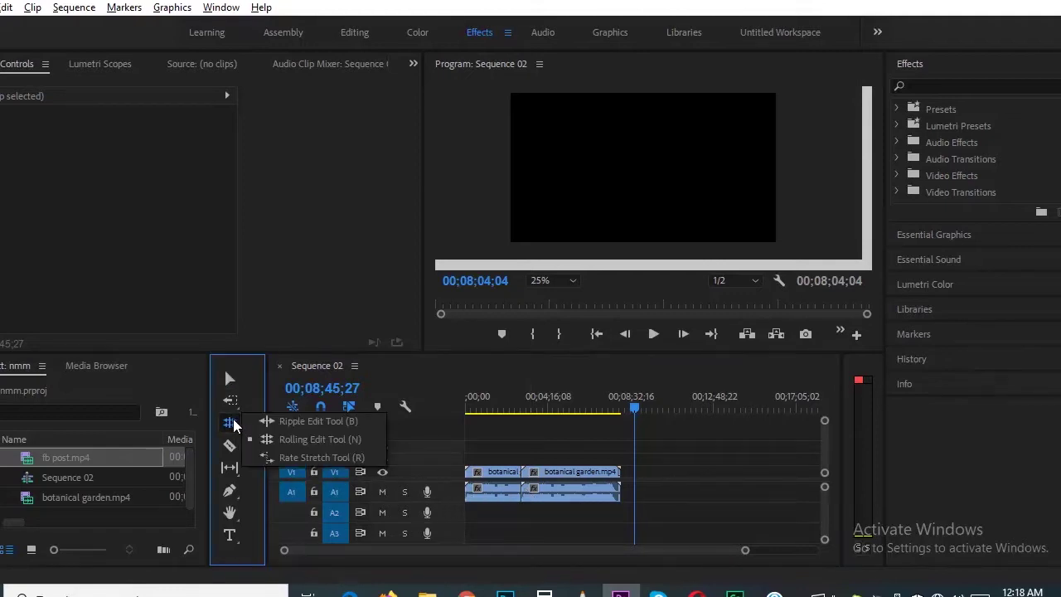
Step: Roll the cut between the two clips right and back, then pick the Rate Stretch Tool
{"action": "left_click", "coordinate": [288, 441]}
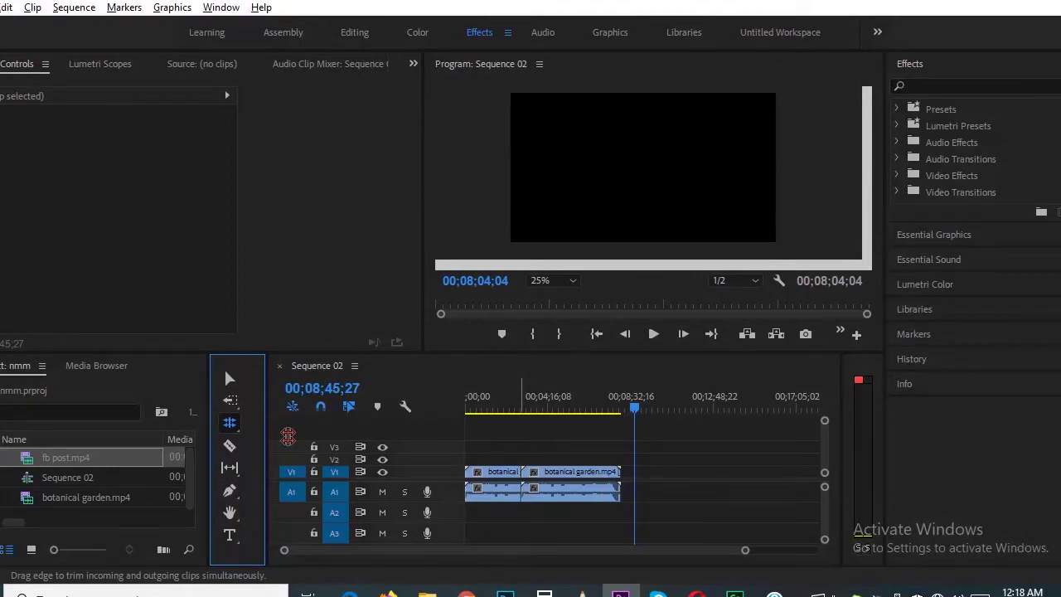
{"action": "mouse_move", "coordinate": [519, 475]}
{"action": "left_mouse_down"}
{"action": "mouse_move", "coordinate": [500, 478]}
{"action": "mouse_move", "coordinate": [550, 474]}
{"action": "left_mouse_up"}
{"action": "left_click_drag", "start_coordinate": [494, 480], "coordinate": [559, 480]}
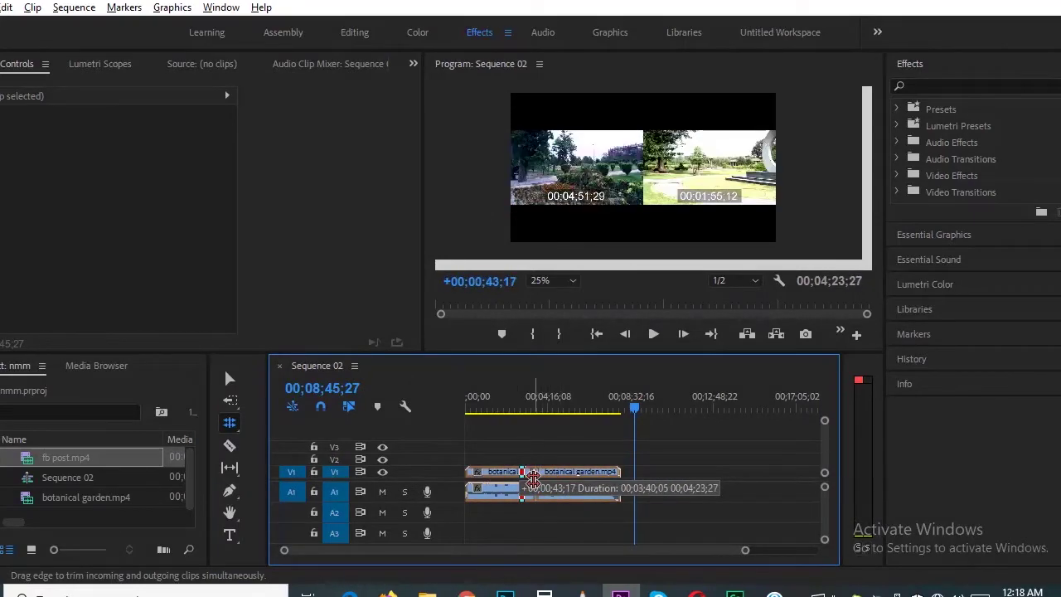
{"action": "left_click_drag", "start_coordinate": [559, 480], "coordinate": [522, 480]}
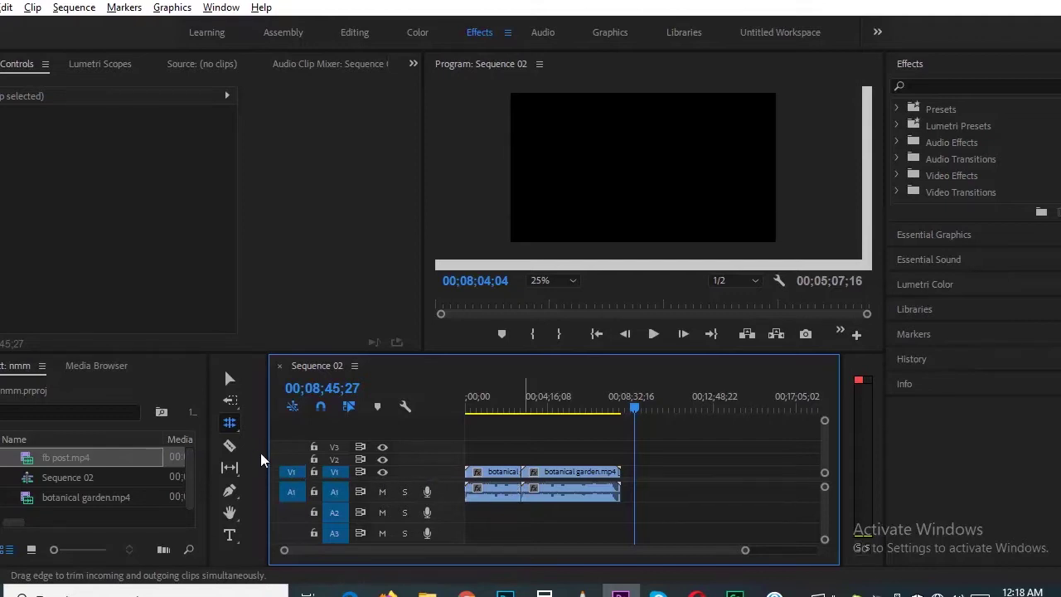
{"action": "left_click", "coordinate": [234, 424]}
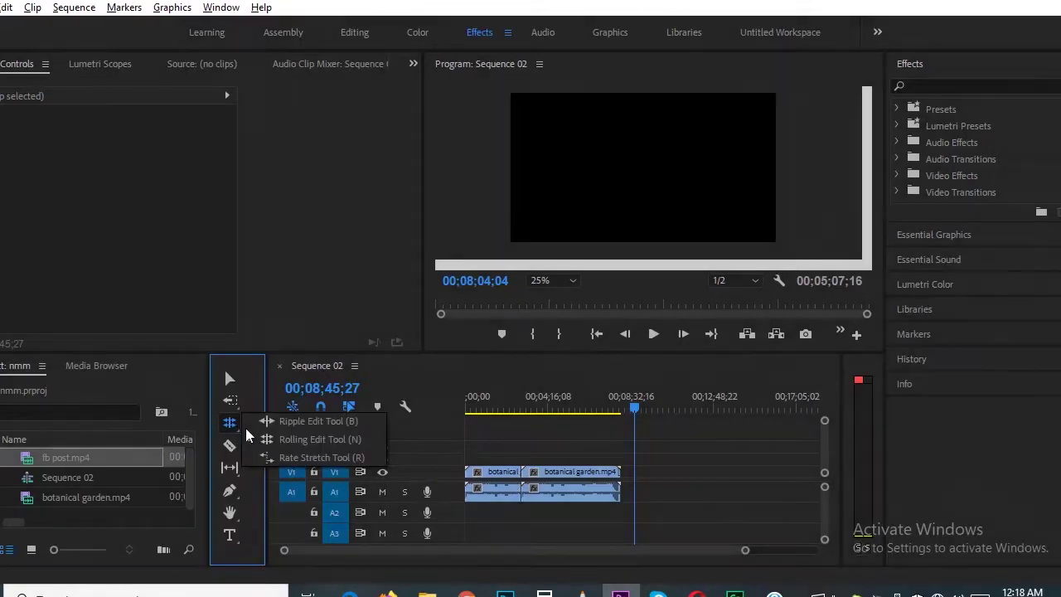
{"action": "left_click", "coordinate": [291, 458]}
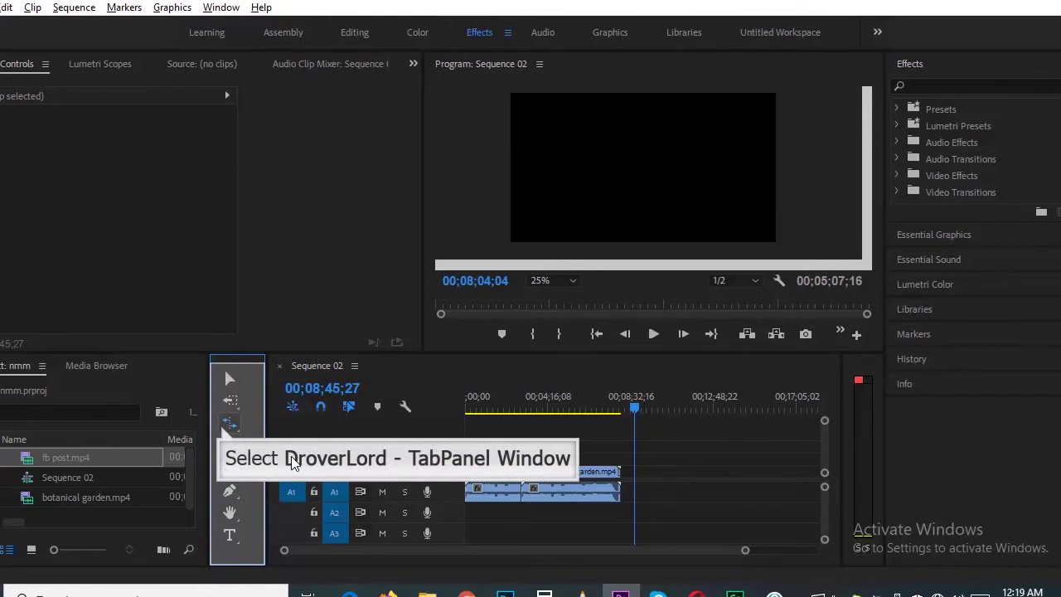
Step: Choose Rate Stretch Tool (R) from the Ripple Edit tool flyout
{"action": "left_click", "coordinate": [225, 426]}
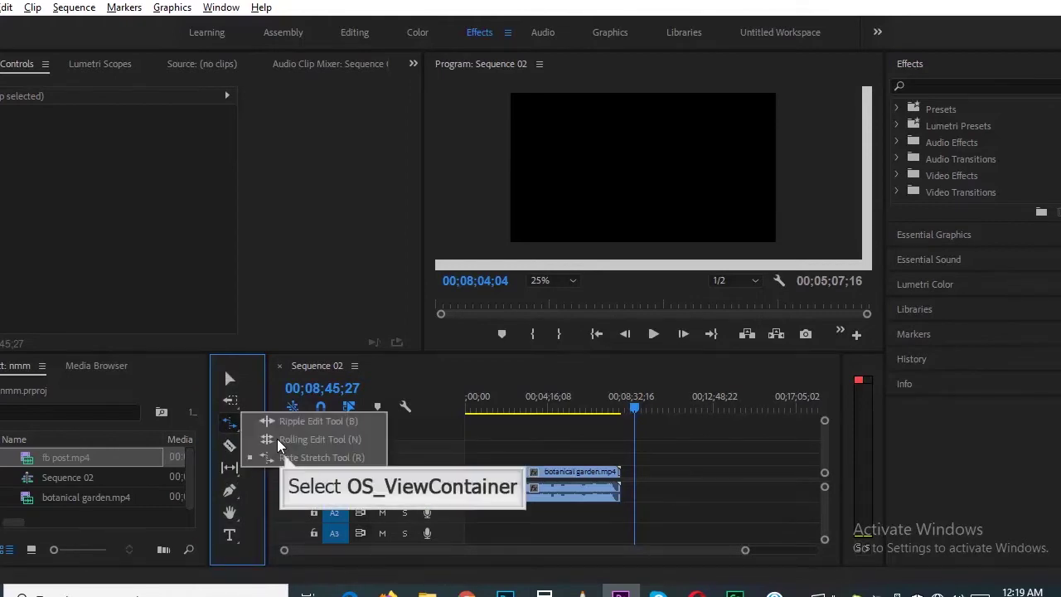
{"action": "left_click", "coordinate": [285, 454]}
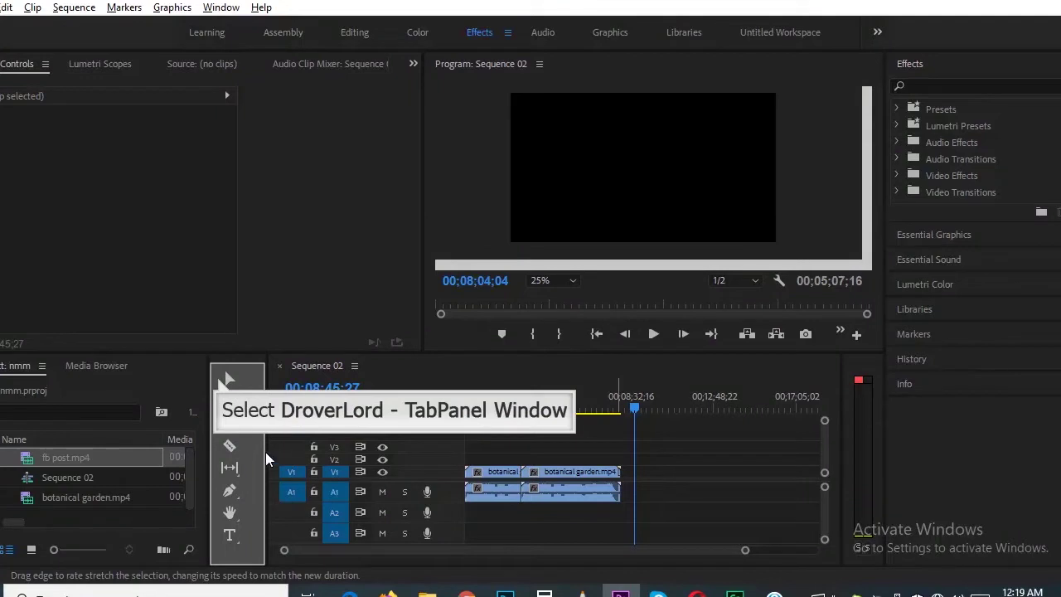
Step: Marquee-select the clips with the Selection tool, then undo back to a single short clip
{"action": "left_click", "coordinate": [229, 379]}
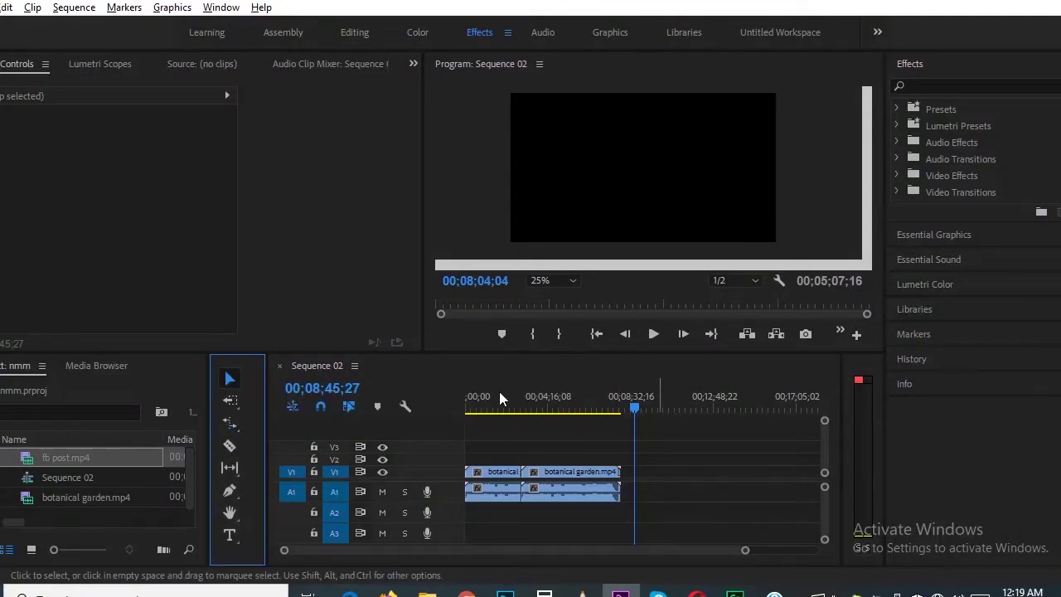
{"action": "left_click_drag", "start_coordinate": [657, 471], "coordinate": [602, 504]}
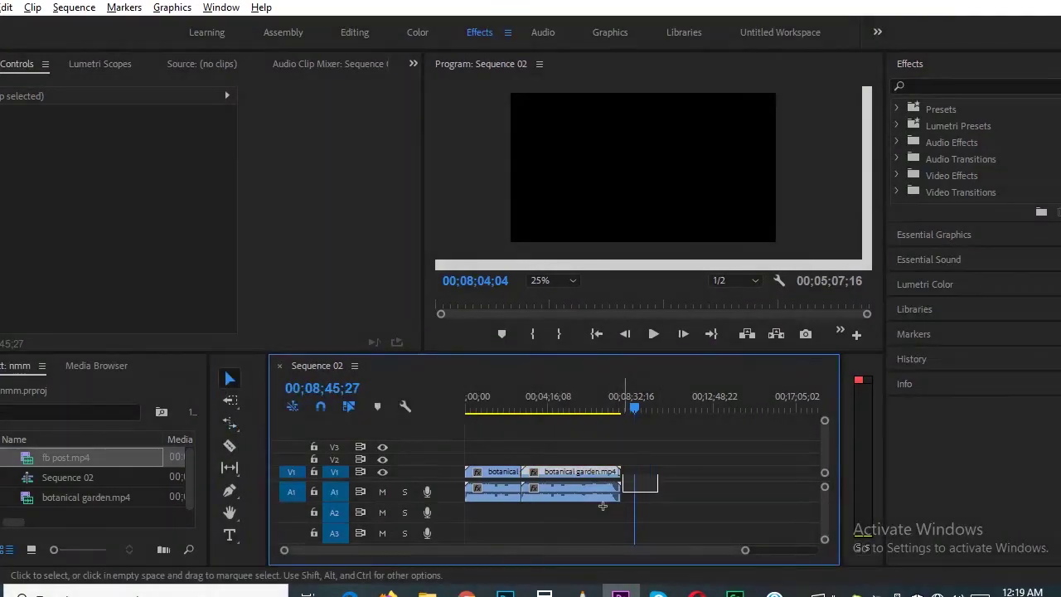
{"action": "key", "text": "ctrl+z"}
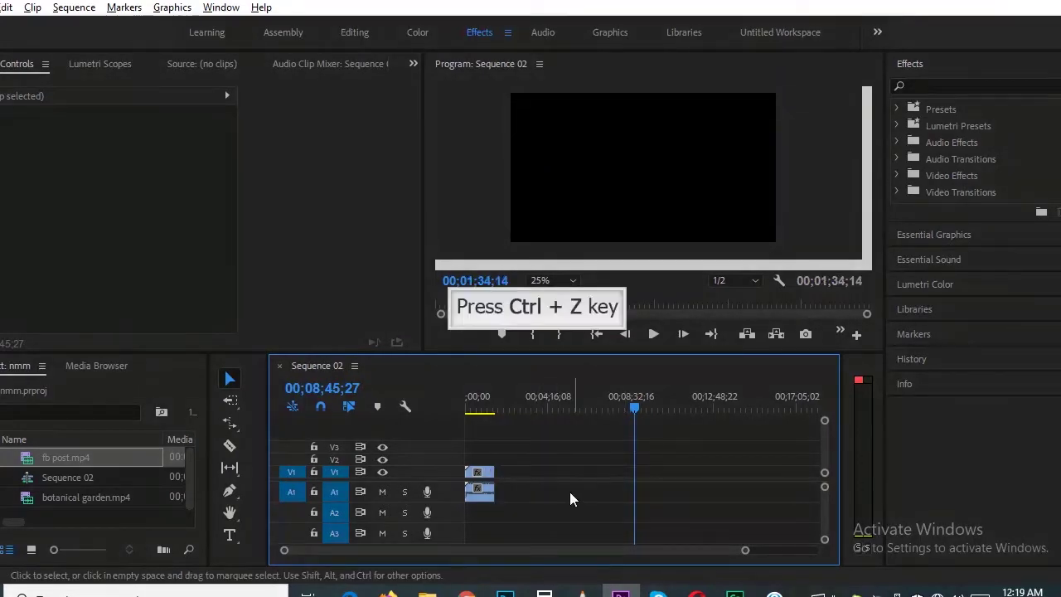
{"action": "left_click", "coordinate": [233, 427]}
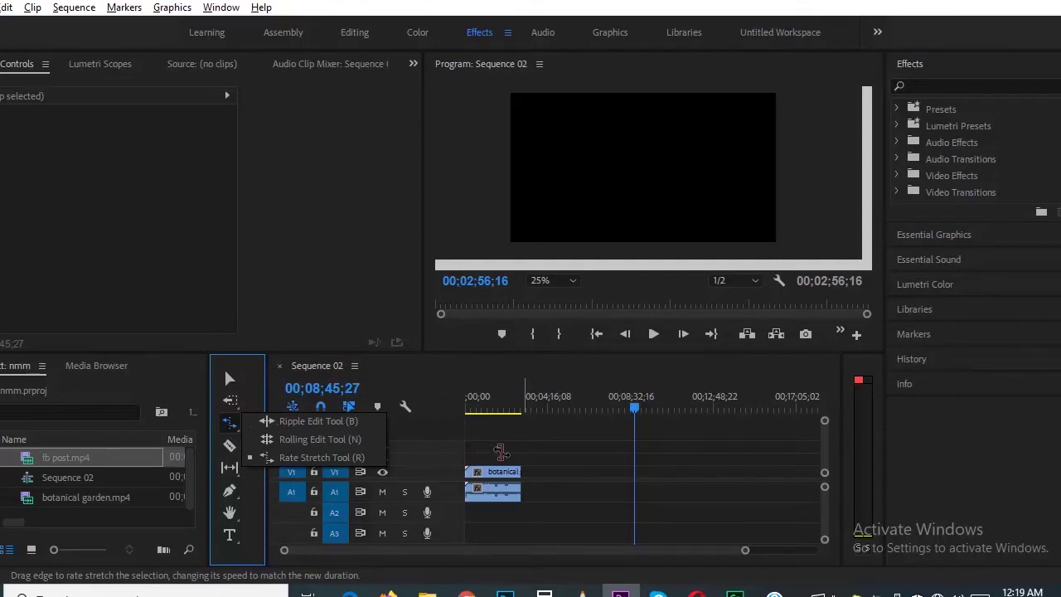
Step: Drag the botanical garden clip's right edge with Rate Stretch until it runs 00;02;53;29
{"action": "left_click", "coordinate": [522, 471]}
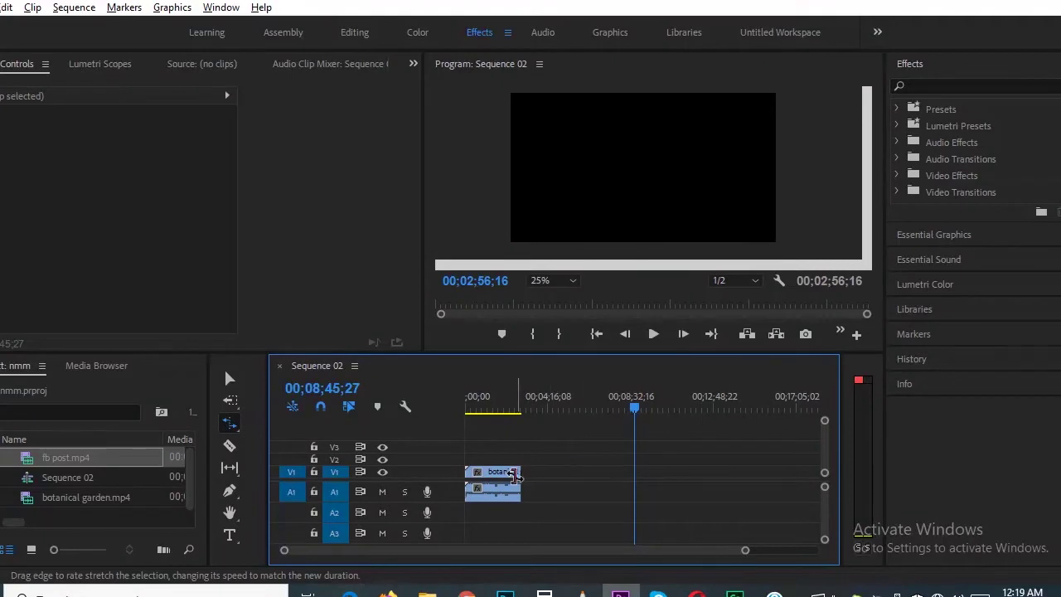
{"action": "left_click", "coordinate": [517, 470]}
{"action": "left_click_drag", "start_coordinate": [516, 471], "coordinate": [596, 471]}
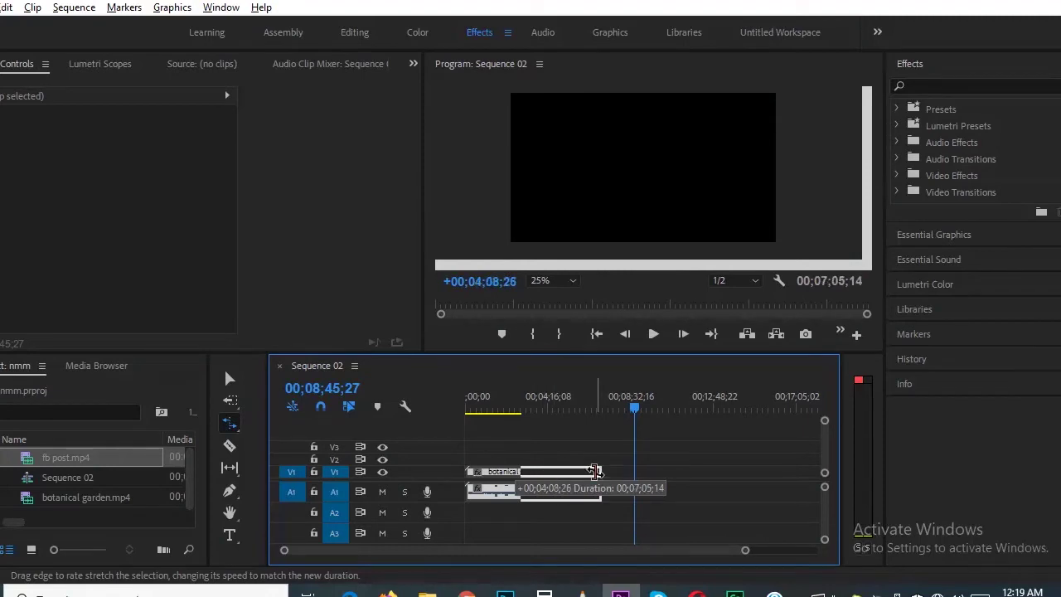
{"action": "left_click_drag", "start_coordinate": [596, 471], "coordinate": [597, 471]}
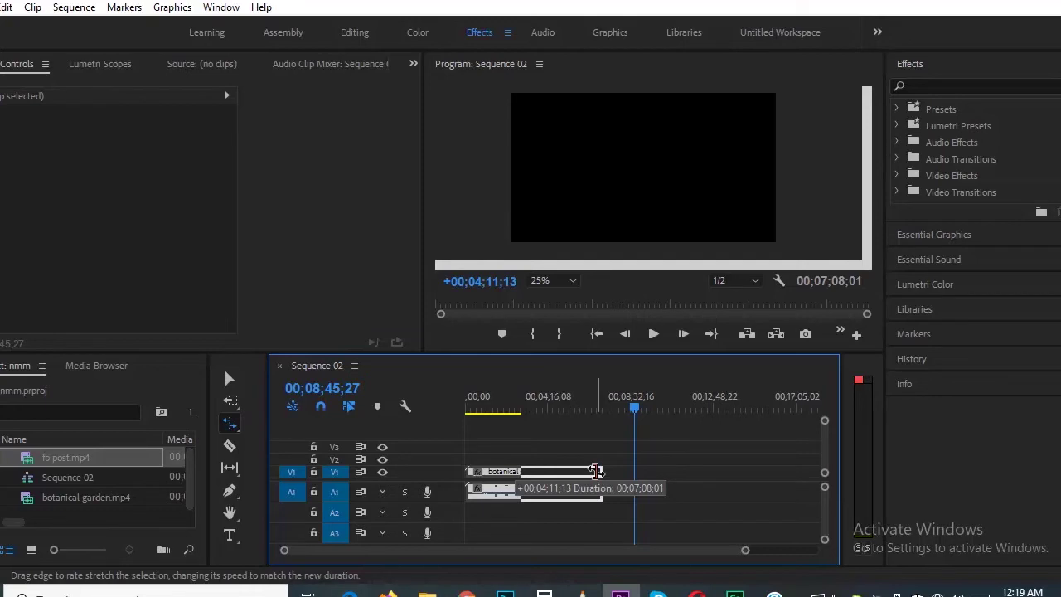
{"action": "mouse_move", "coordinate": [596, 470]}
{"action": "left_mouse_down"}
{"action": "mouse_move", "coordinate": [644, 472]}
{"action": "mouse_move", "coordinate": [513, 479]}
{"action": "left_mouse_up"}
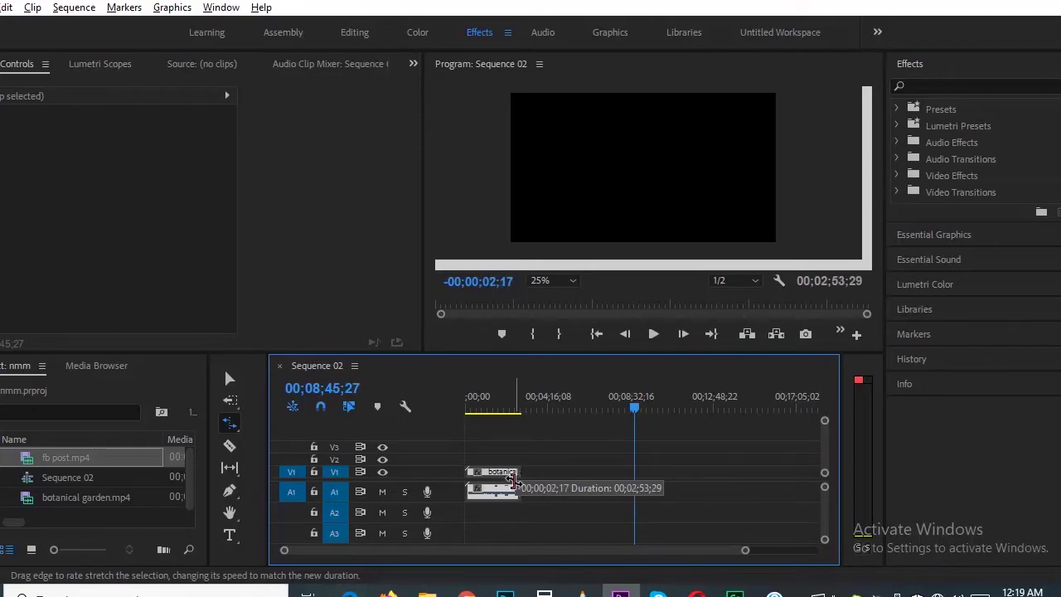
{"action": "left_click_drag", "start_coordinate": [514, 479], "coordinate": [514, 480]}
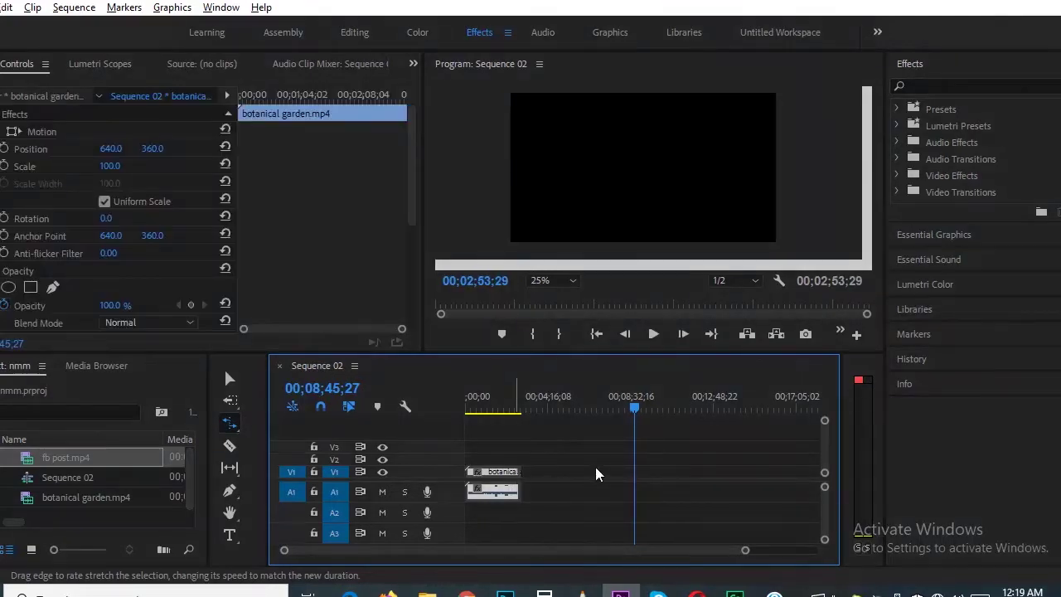
{"action": "left_click", "coordinate": [631, 409]}
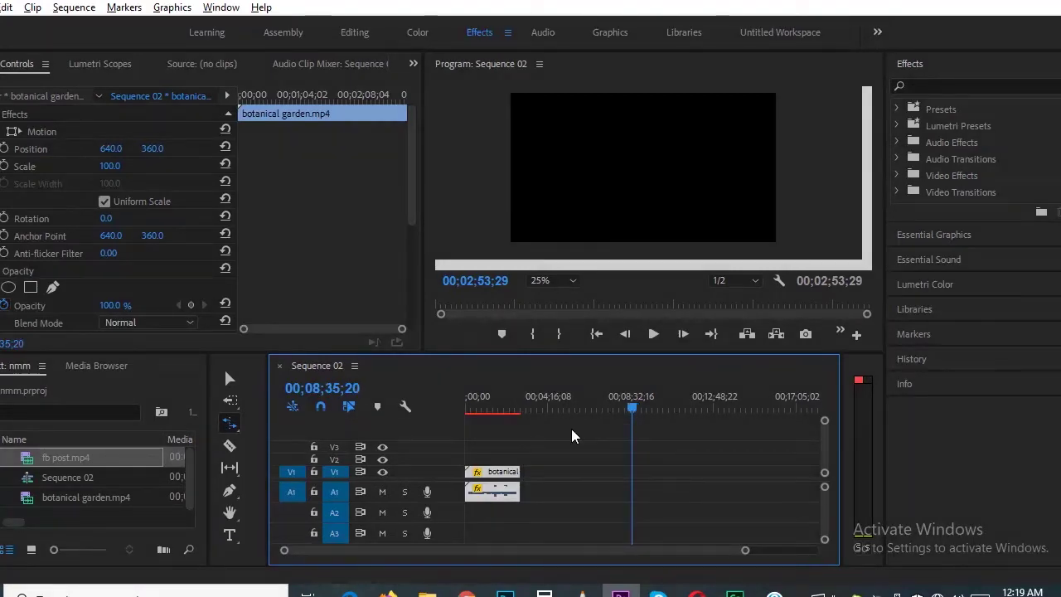
Step: Play Sequence 02 from the start and stop it at about 00;00;11;23
{"action": "key", "text": "space"}
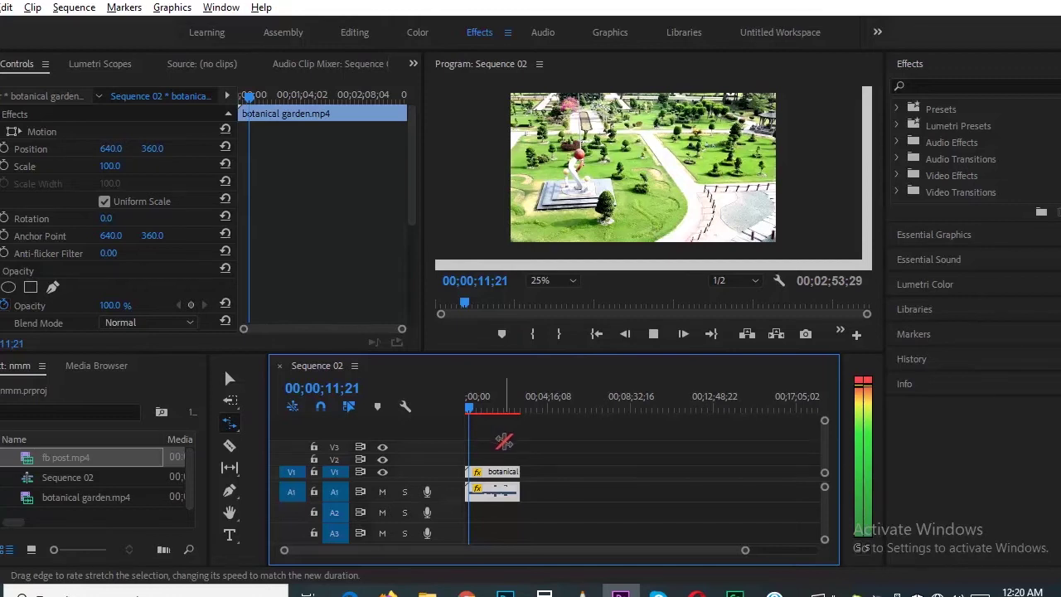
{"action": "key", "text": "space"}
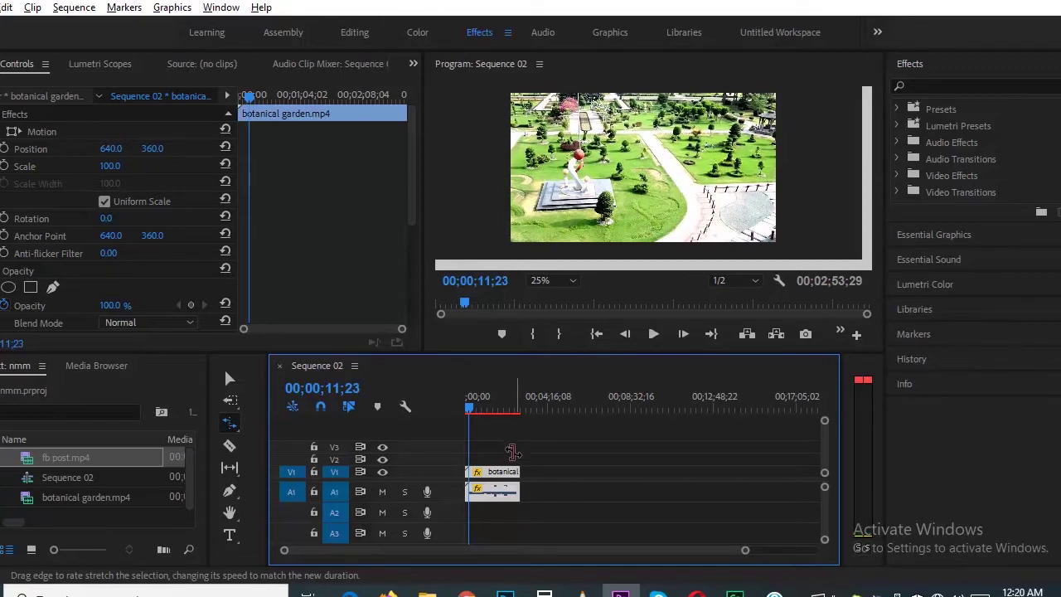
Step: Stretch the clip to 30.61% speed (00;09;36;24), then play it from the sequence start
{"action": "left_click_drag", "start_coordinate": [524, 472], "coordinate": [645, 471]}
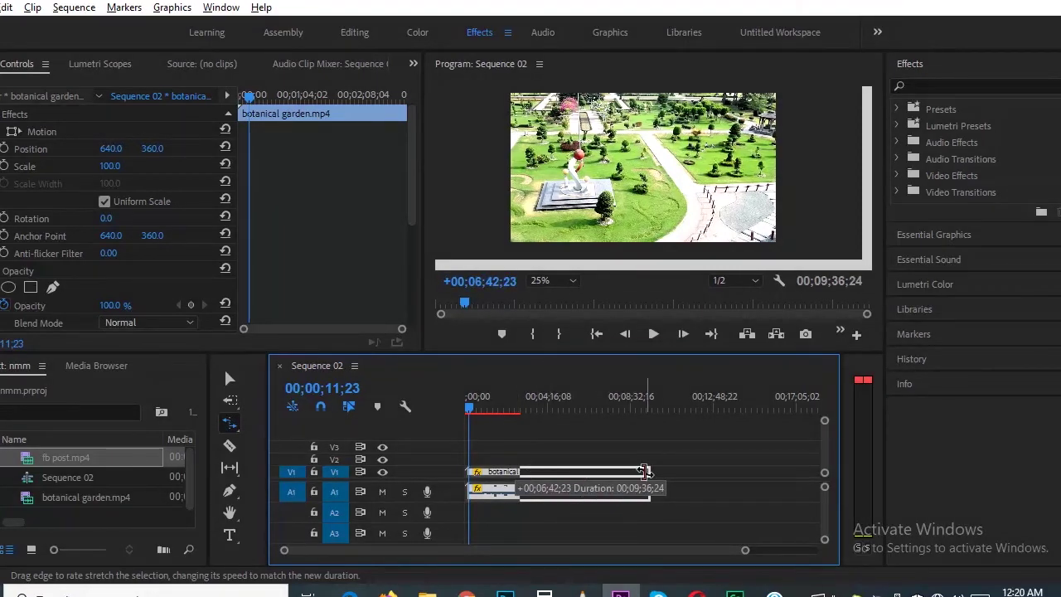
{"action": "left_click_drag", "start_coordinate": [645, 472], "coordinate": [645, 472]}
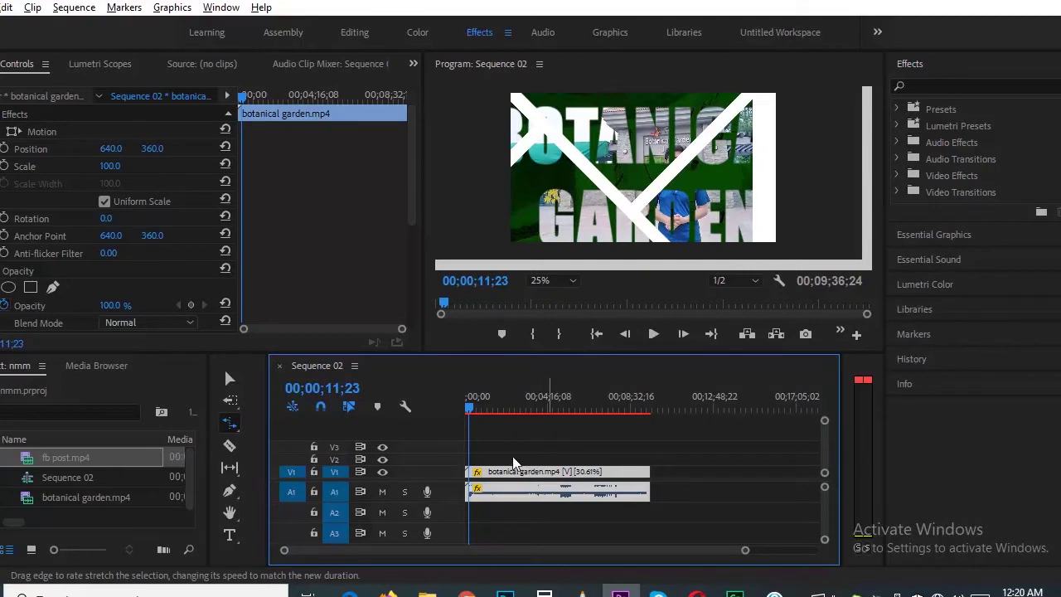
{"action": "left_click", "coordinate": [461, 407]}
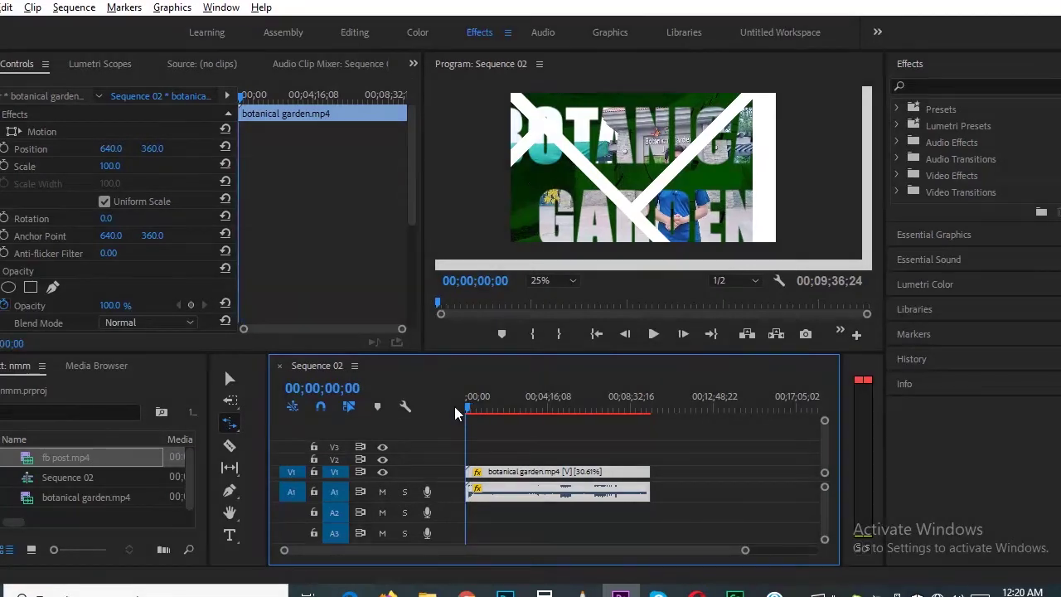
{"action": "key", "text": "space"}
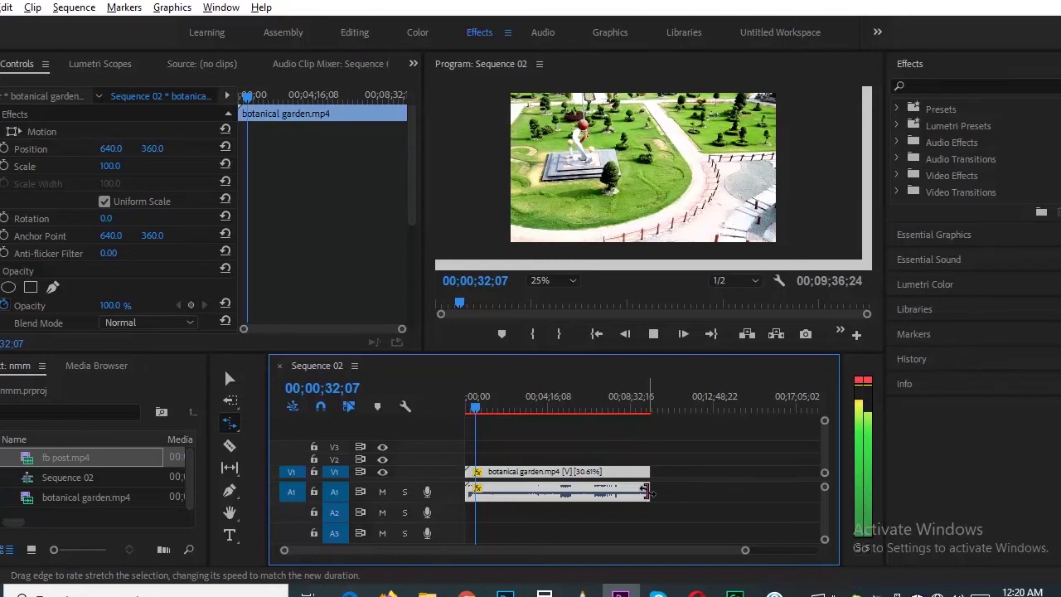
Step: Rate-stretch the botanical garden clip down to 00;01;31;27 and play it back
{"action": "left_click_drag", "start_coordinate": [645, 492], "coordinate": [491, 495]}
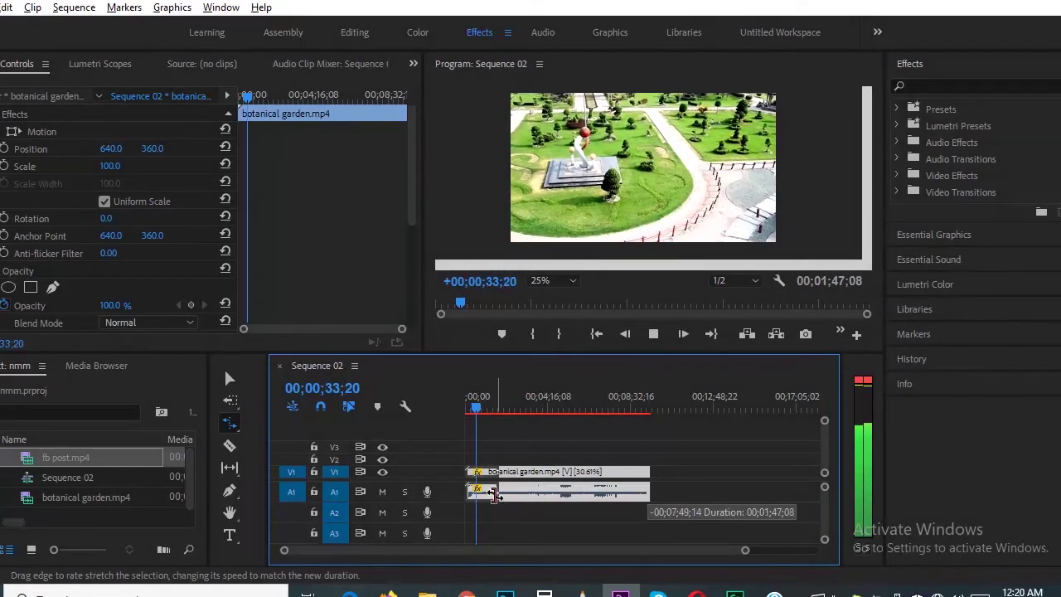
{"action": "left_click_drag", "start_coordinate": [490, 495], "coordinate": [492, 495]}
{"action": "key", "text": "space"}
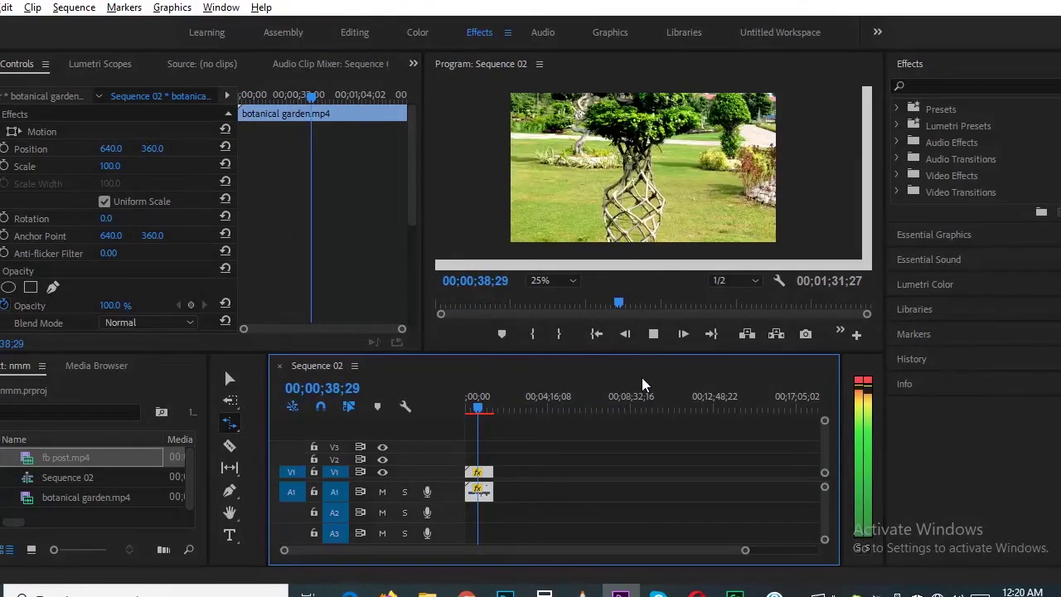
Step: In Speed/Duration, set the botanical garden clip's speed to 106.8% (00;02;45;09 long)
{"action": "right_click", "coordinate": [487, 473]}
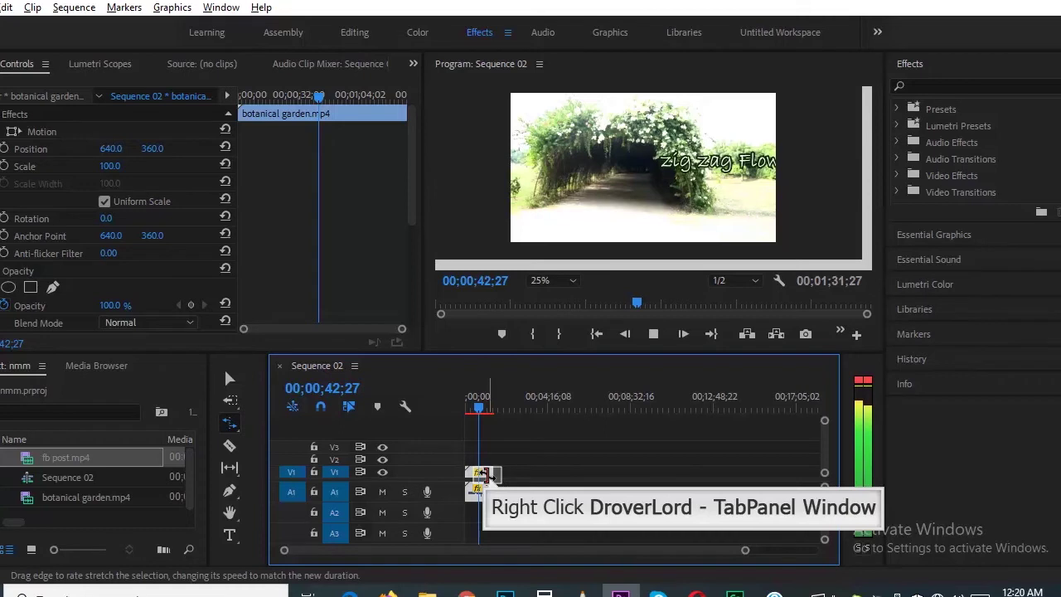
{"action": "right_click", "coordinate": [486, 474]}
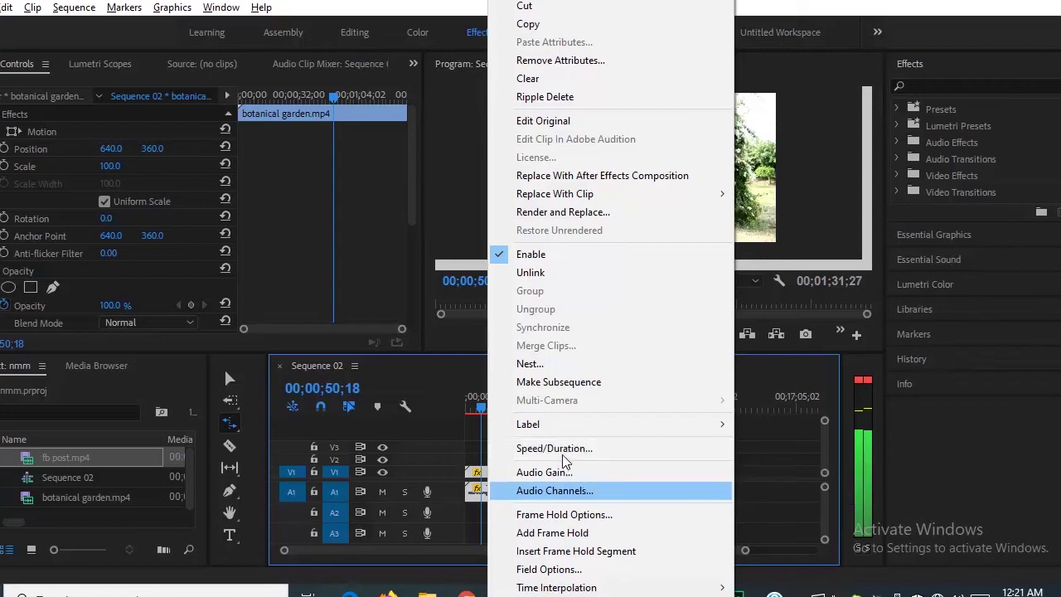
{"action": "left_click", "coordinate": [564, 458]}
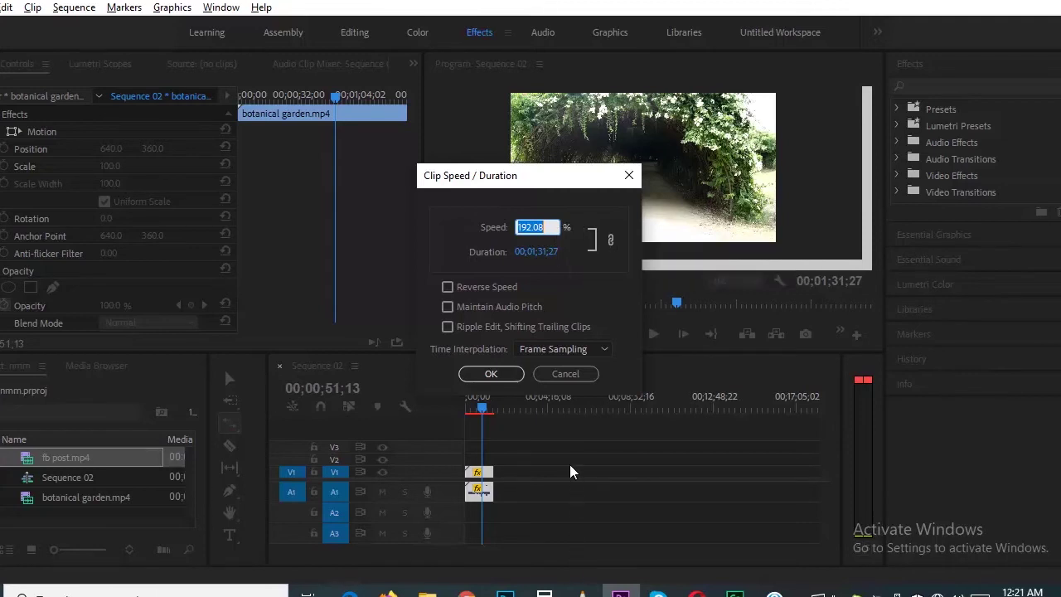
{"action": "left_click", "coordinate": [554, 238]}
{"action": "mouse_move", "coordinate": [546, 233]}
{"action": "left_mouse_down"}
{"action": "mouse_move", "coordinate": [580, 228]}
{"action": "mouse_move", "coordinate": [51, 236]}
{"action": "mouse_move", "coordinate": [326, 233]}
{"action": "left_mouse_up"}
{"action": "left_click", "coordinate": [522, 227]}
{"action": "left_click_drag", "start_coordinate": [531, 231], "coordinate": [412, 228]}
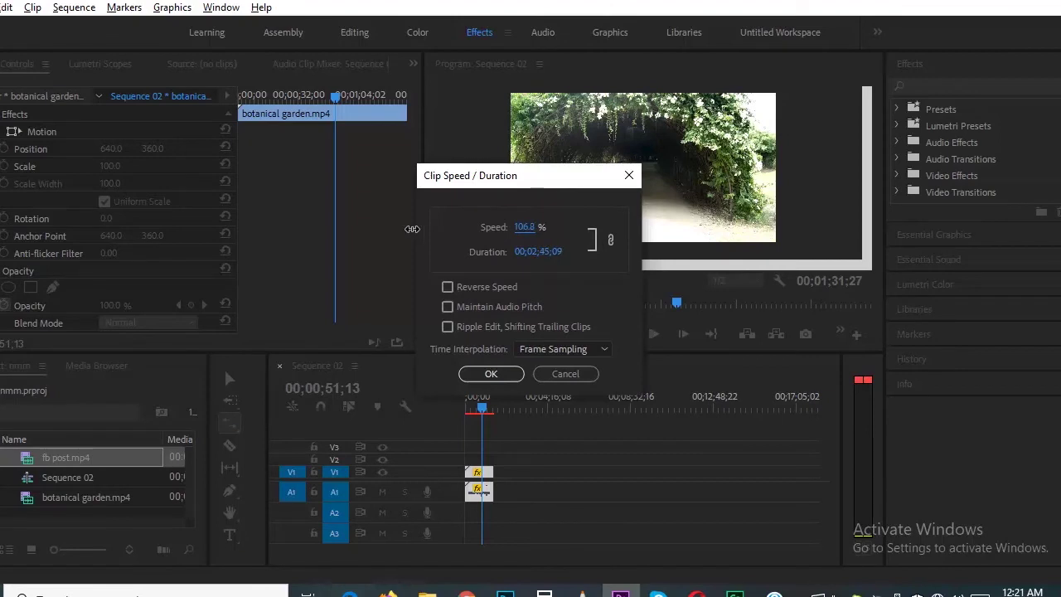
{"action": "left_click", "coordinate": [492, 374]}
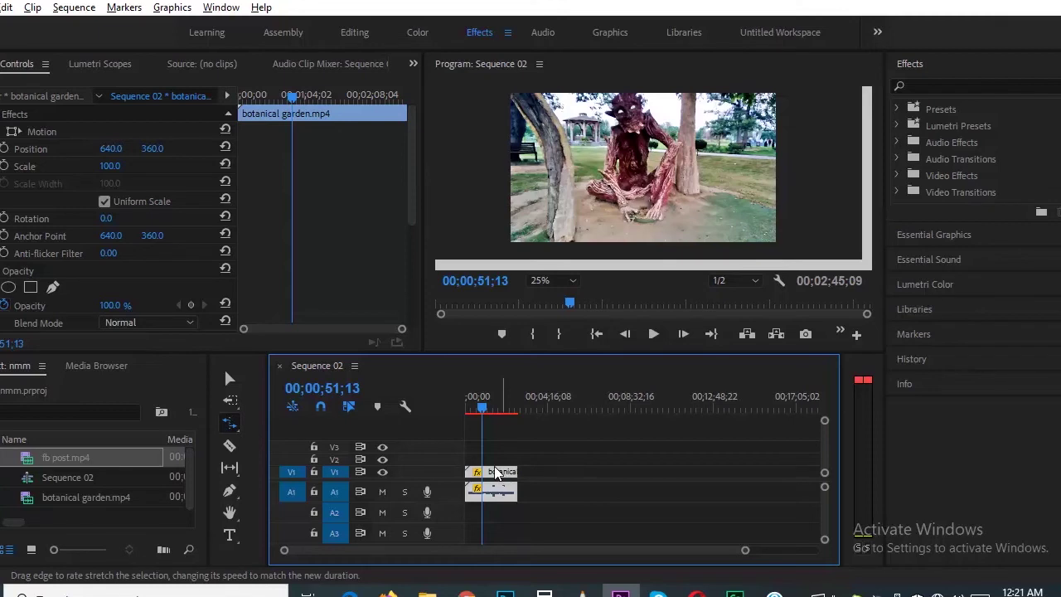
Step: Move the playhead back to 00;00;30;23, play Sequence 02, then stop playback
{"action": "left_click_drag", "start_coordinate": [484, 408], "coordinate": [461, 412]}
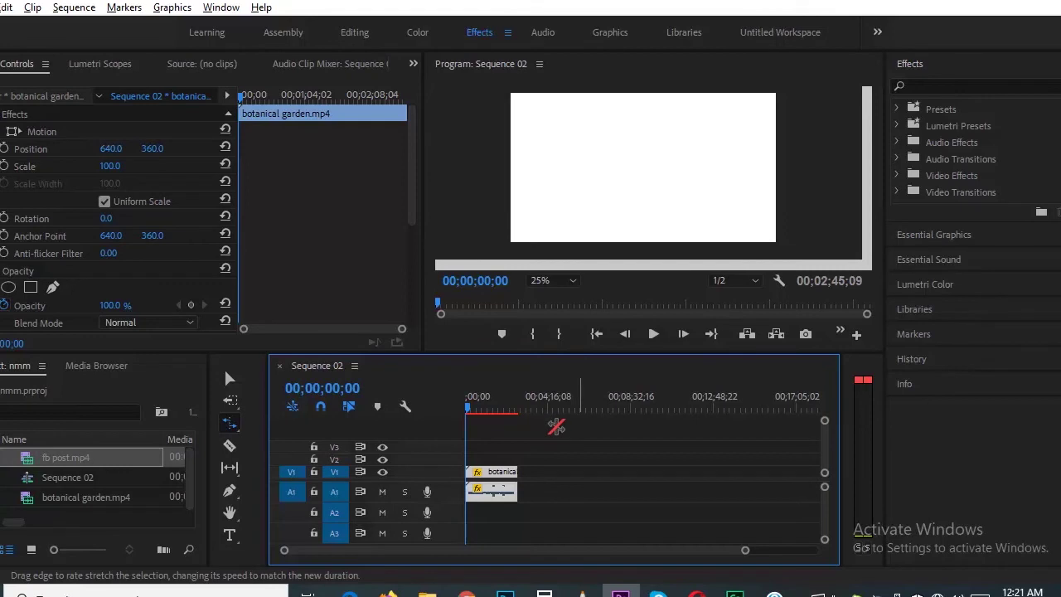
{"action": "key", "text": "space"}
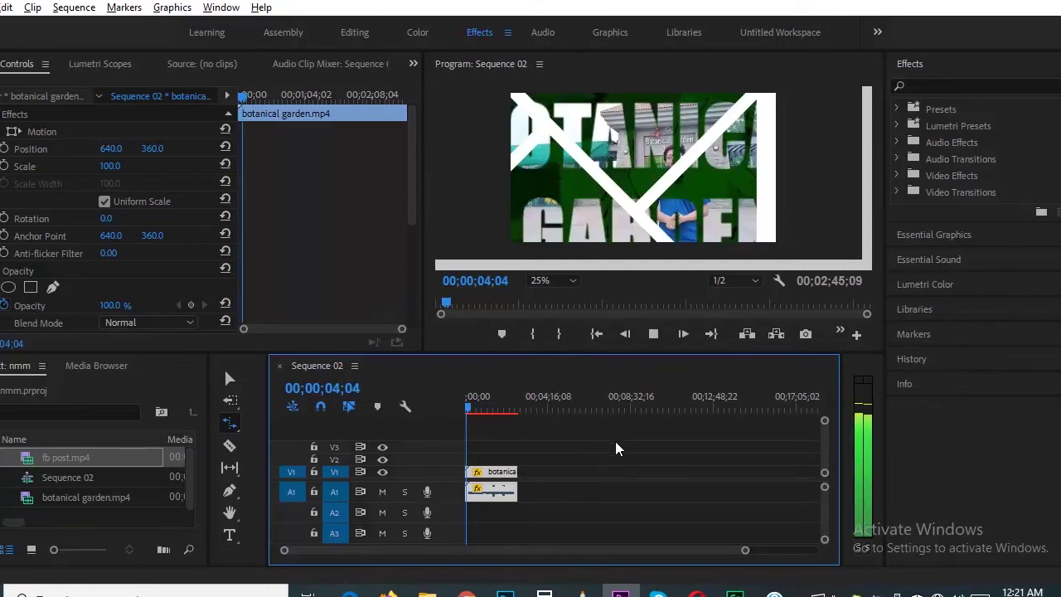
{"action": "left_click", "coordinate": [458, 403]}
Step: Turn on Reverse Speed for the botanical garden clip in Speed/Duration, keeping 106.8%
{"action": "right_click", "coordinate": [495, 478]}
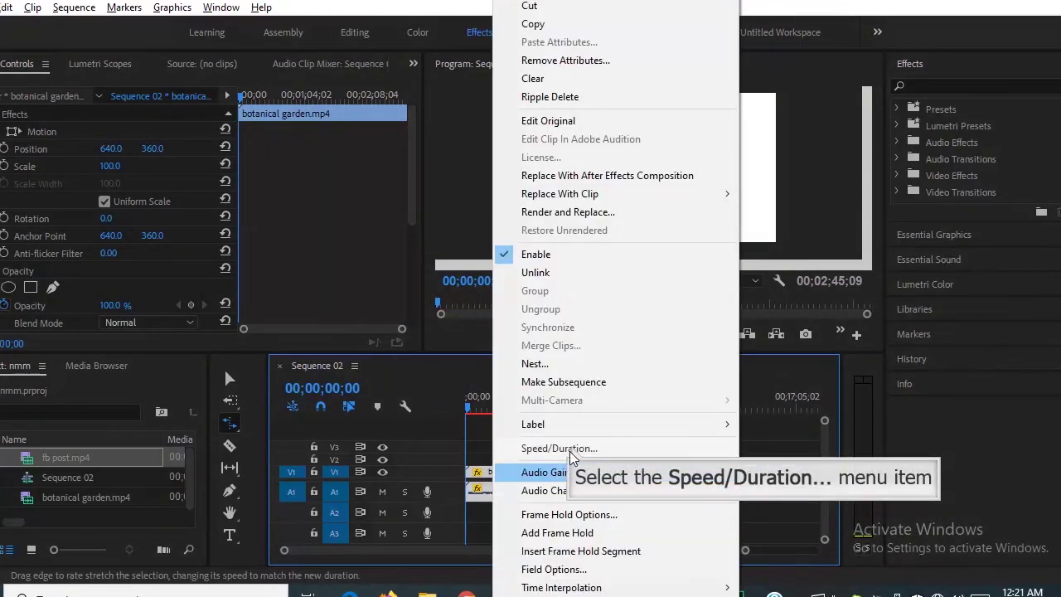
{"action": "left_click", "coordinate": [571, 446]}
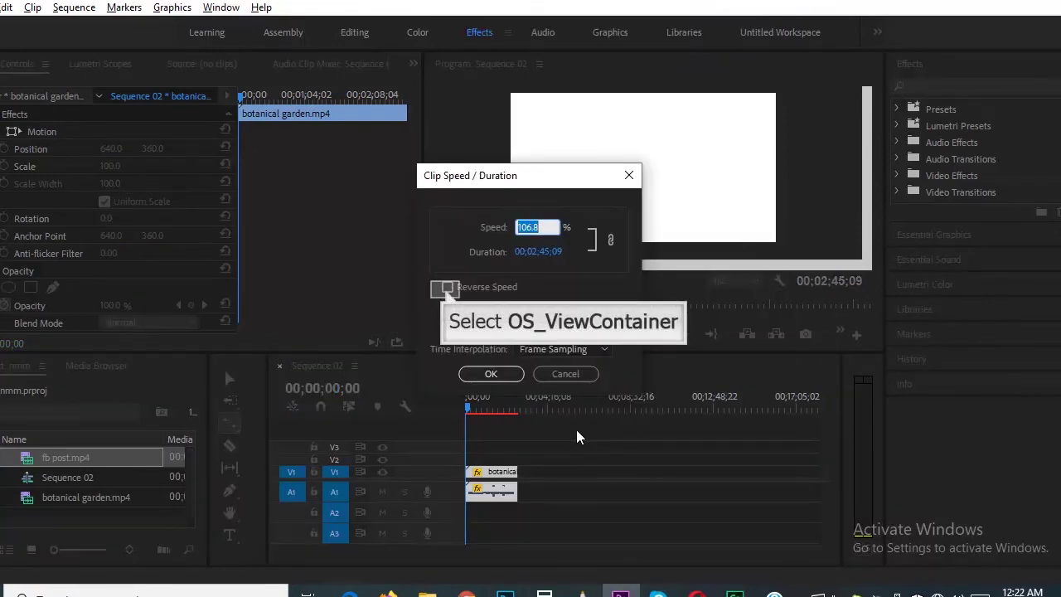
{"action": "left_click", "coordinate": [447, 287]}
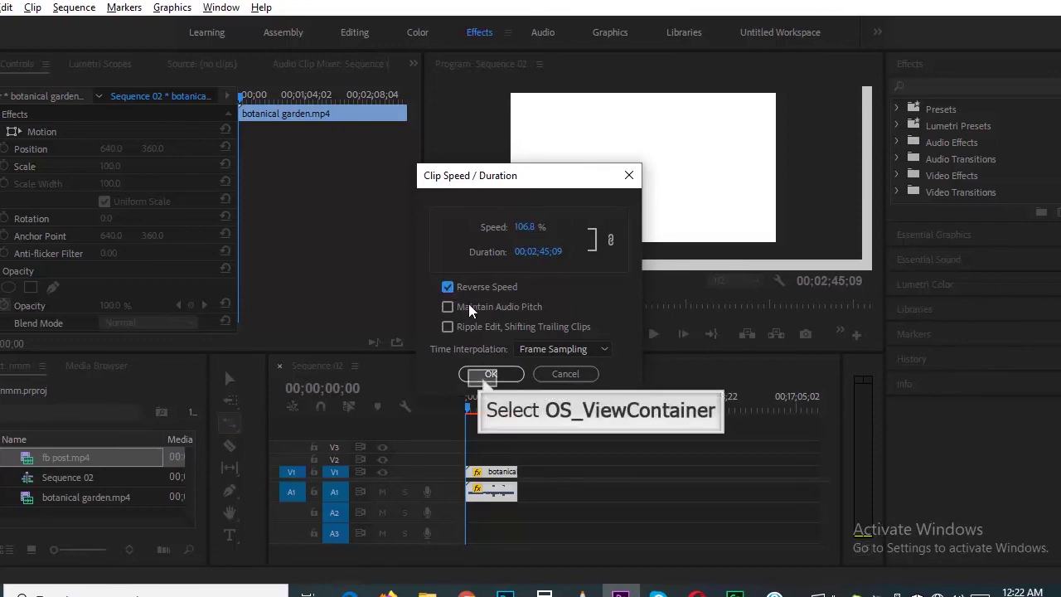
{"action": "left_click", "coordinate": [482, 378]}
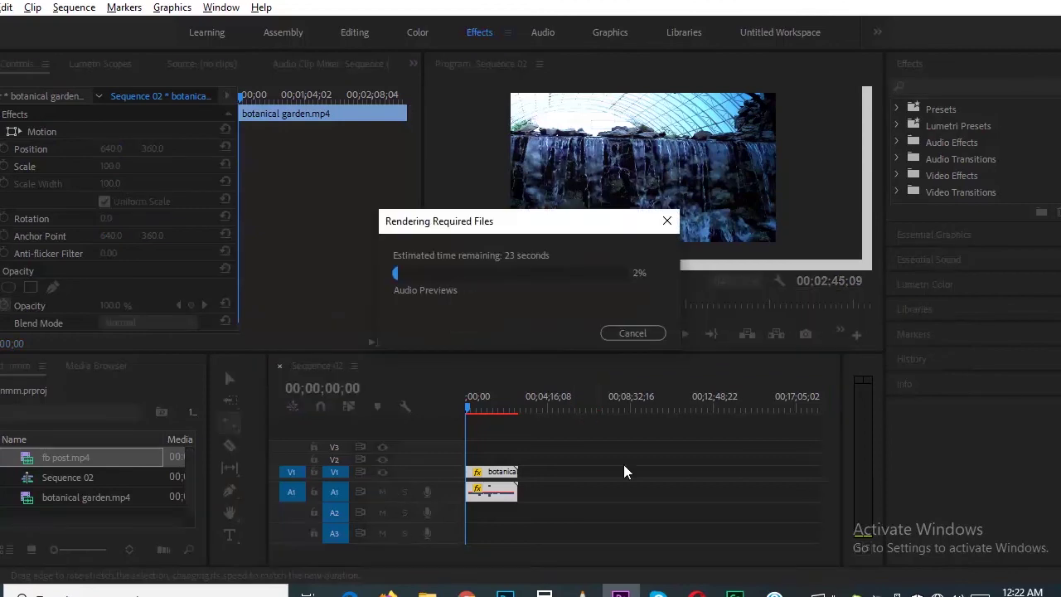
Step: Scrub the playhead forward through the reversed clip toward the Botanical Garden title
{"action": "left_click_drag", "start_coordinate": [483, 409], "coordinate": [490, 409]}
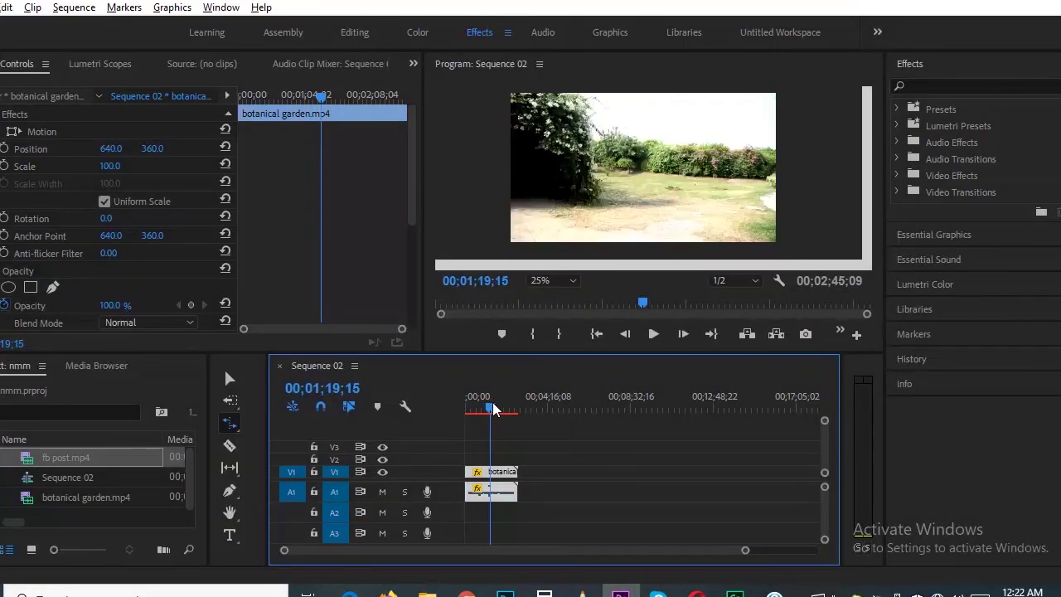
{"action": "left_click_drag", "start_coordinate": [490, 410], "coordinate": [519, 406]}
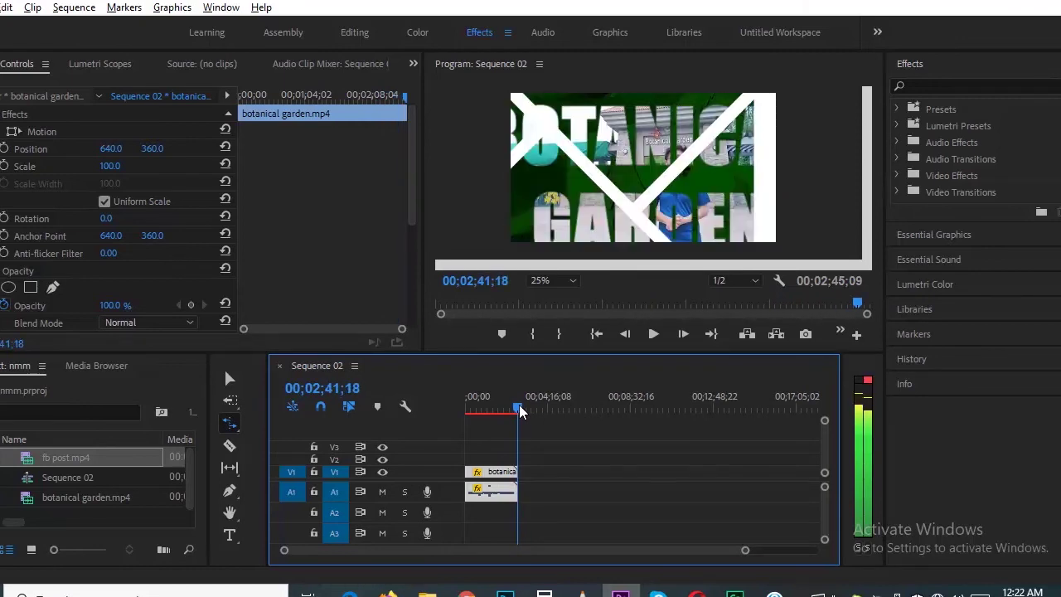